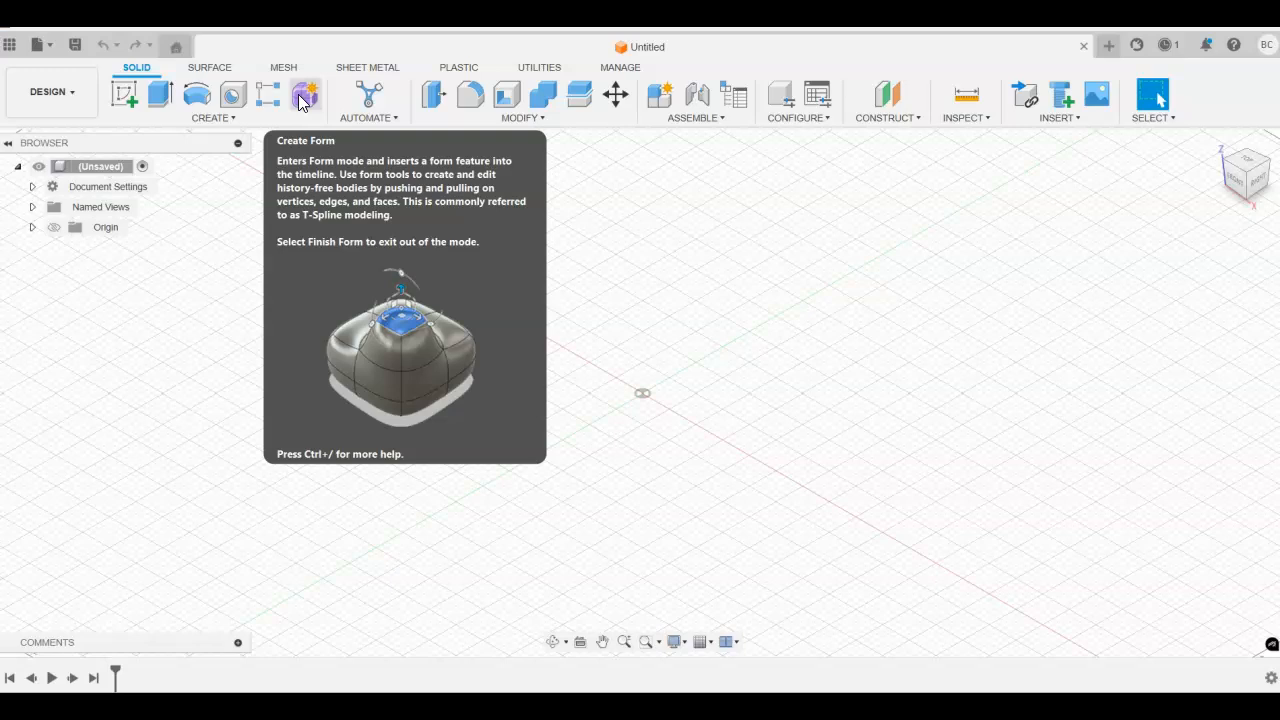
Enter Form mode and create a box on the vertical XZ plane, about 3.2 in long and 3.4 in wide.
{"action": "left_click", "coordinate": [212, 122]}
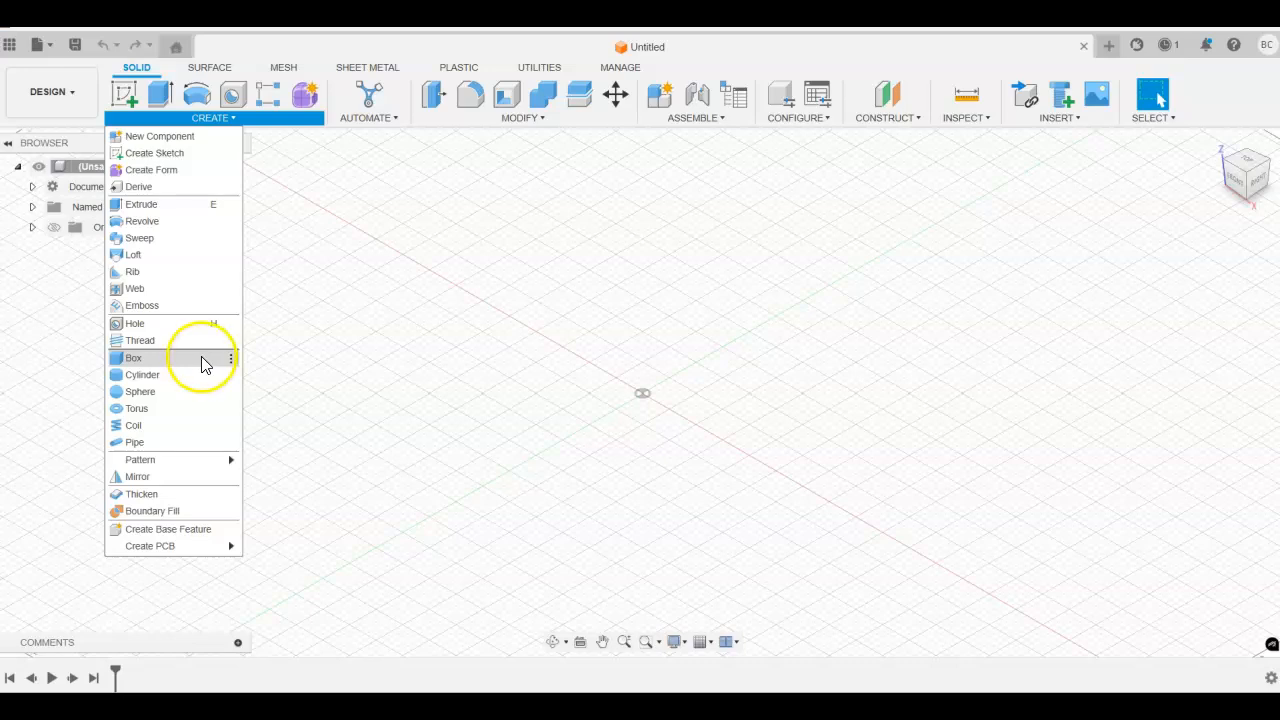
{"action": "left_click", "coordinate": [308, 95]}
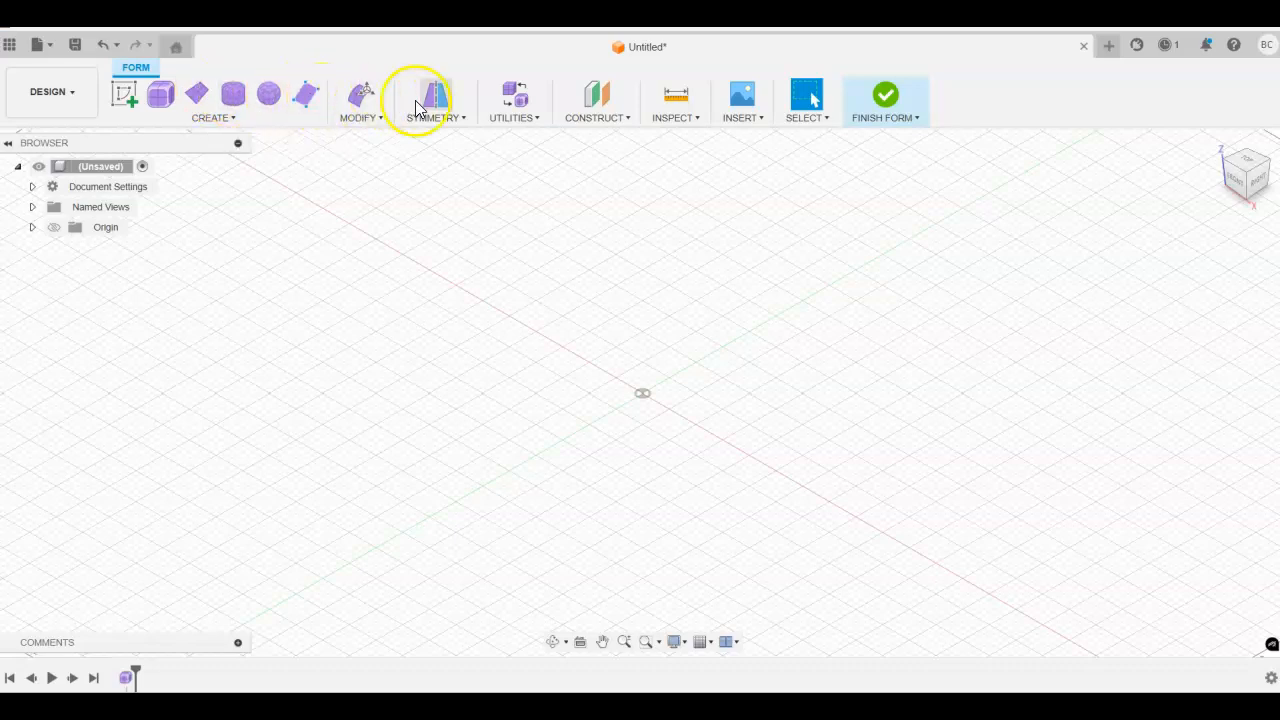
{"action": "left_click", "coordinate": [161, 97]}
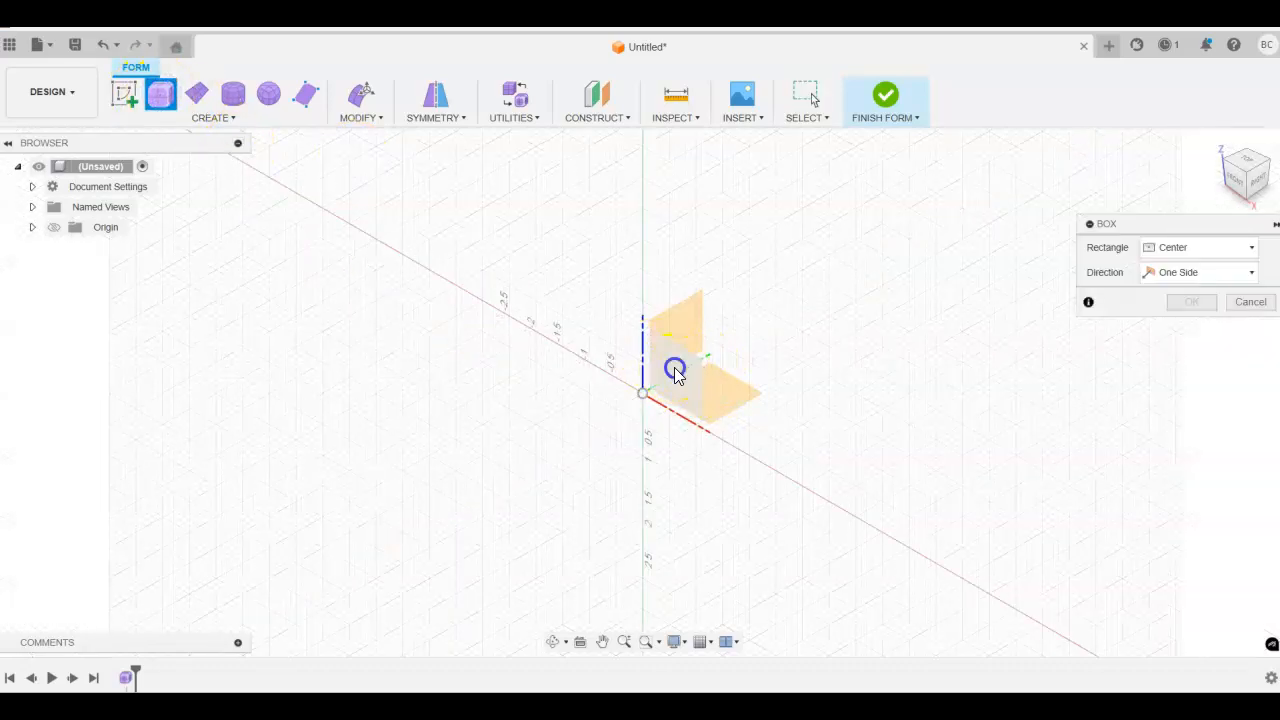
{"action": "left_click", "coordinate": [675, 368]}
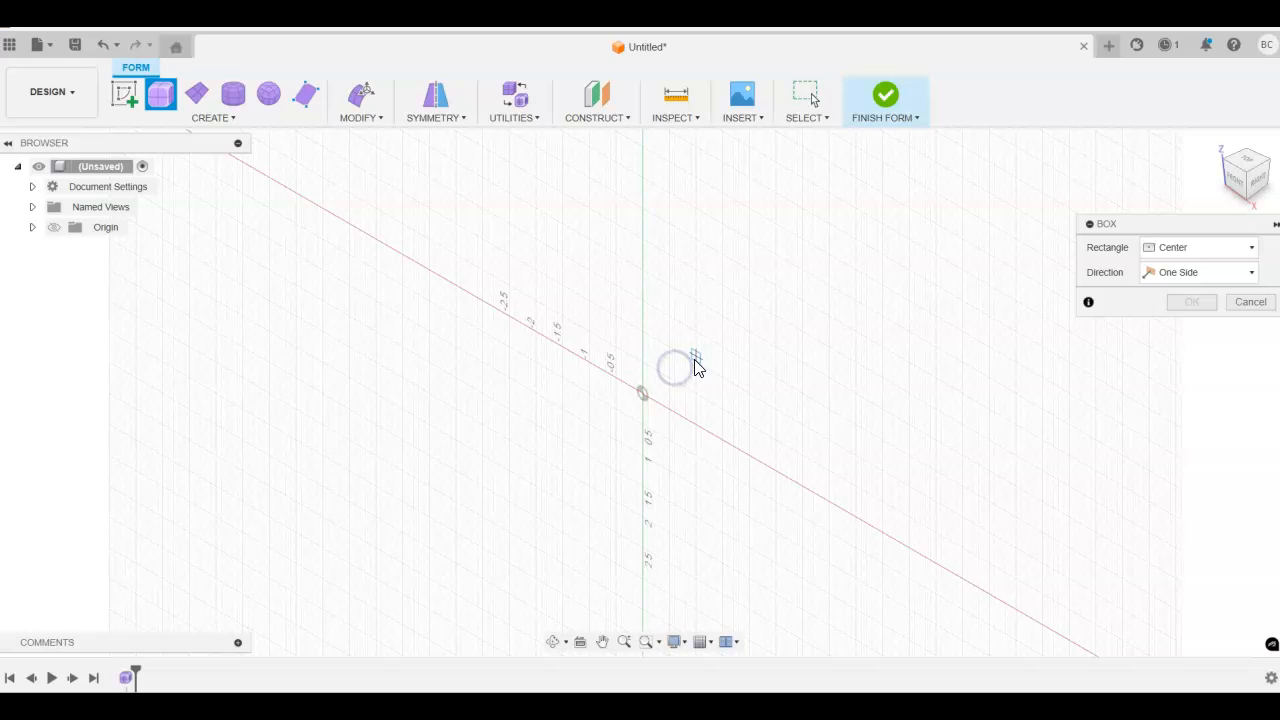
{"action": "left_click", "coordinate": [563, 390]}
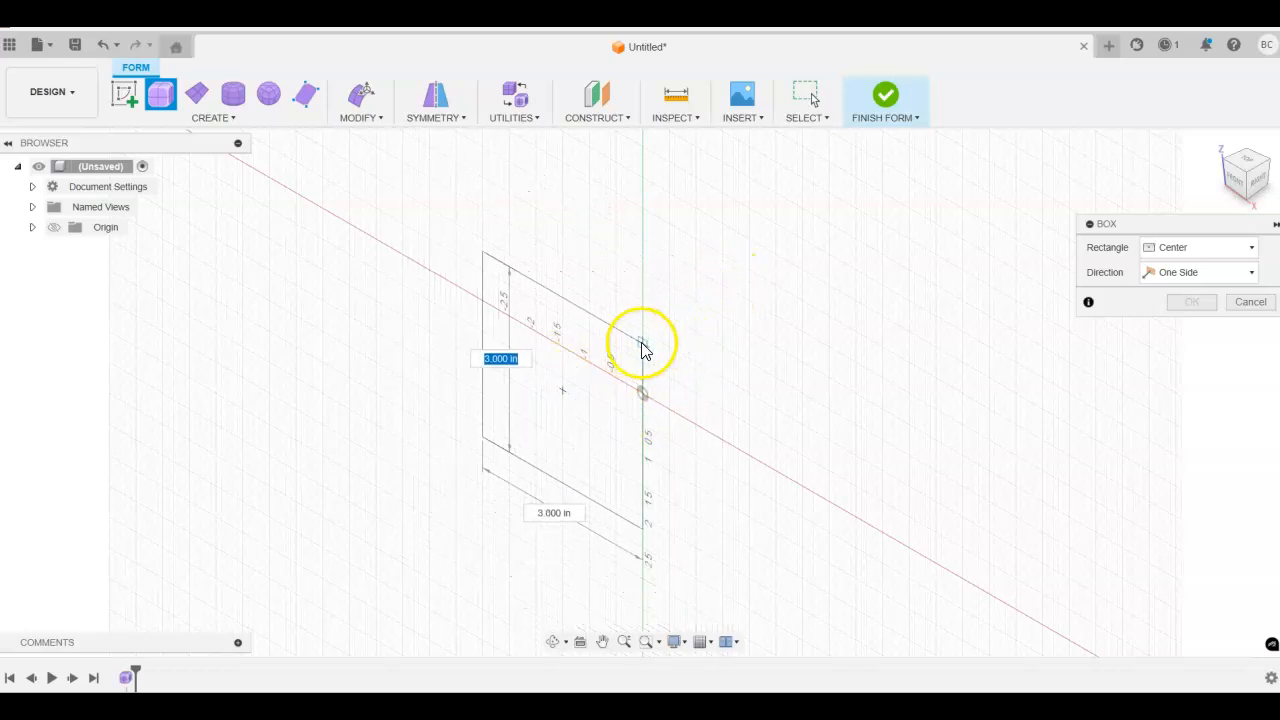
{"action": "left_click", "coordinate": [642, 350]}
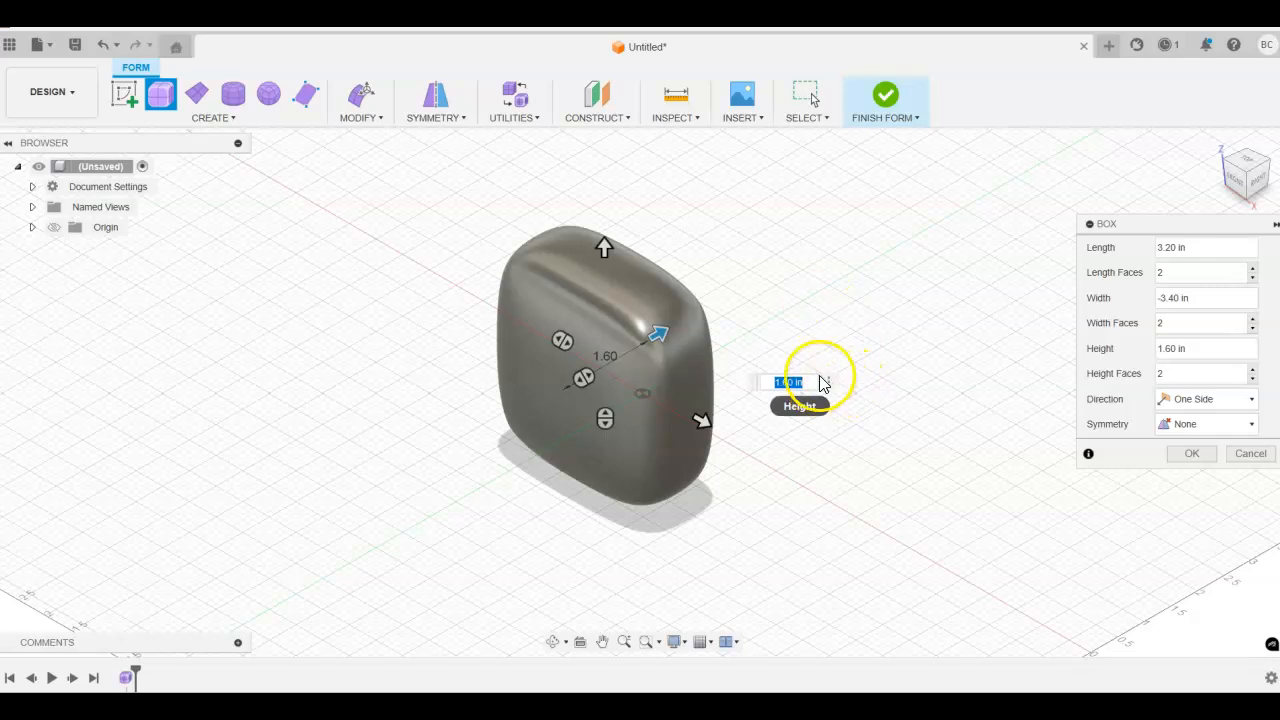
{"action": "key", "text": "Return"}
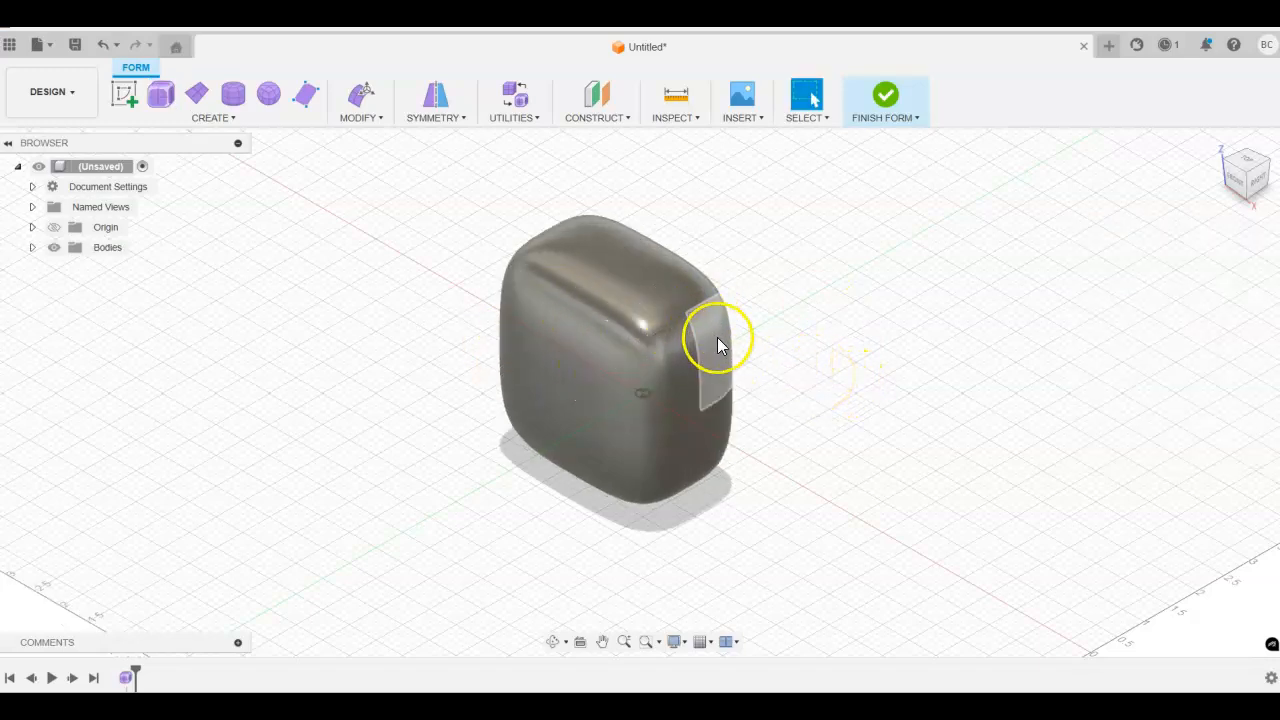
{"action": "left_click", "coordinate": [695, 443]}
{"action": "middle_click_drag", "start_coordinate": [707, 440], "coordinate": [769, 392], "text": "shift"}
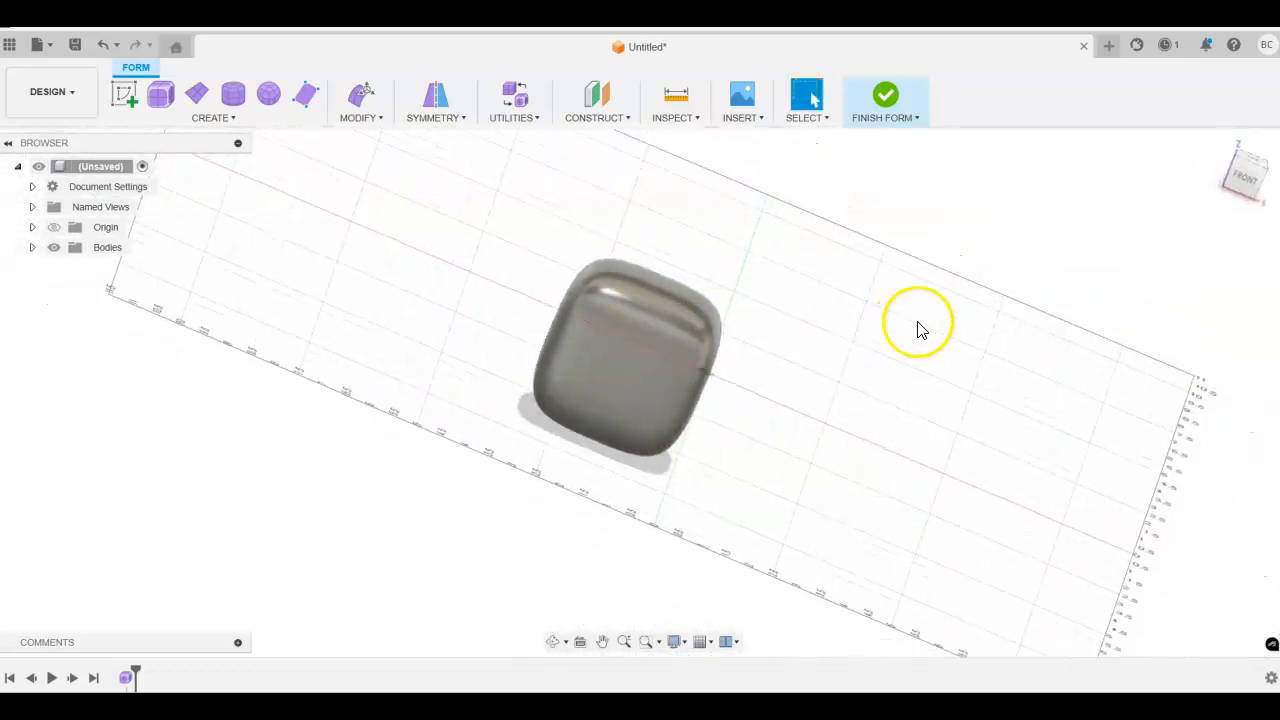
{"action": "left_click", "coordinate": [1216, 143]}
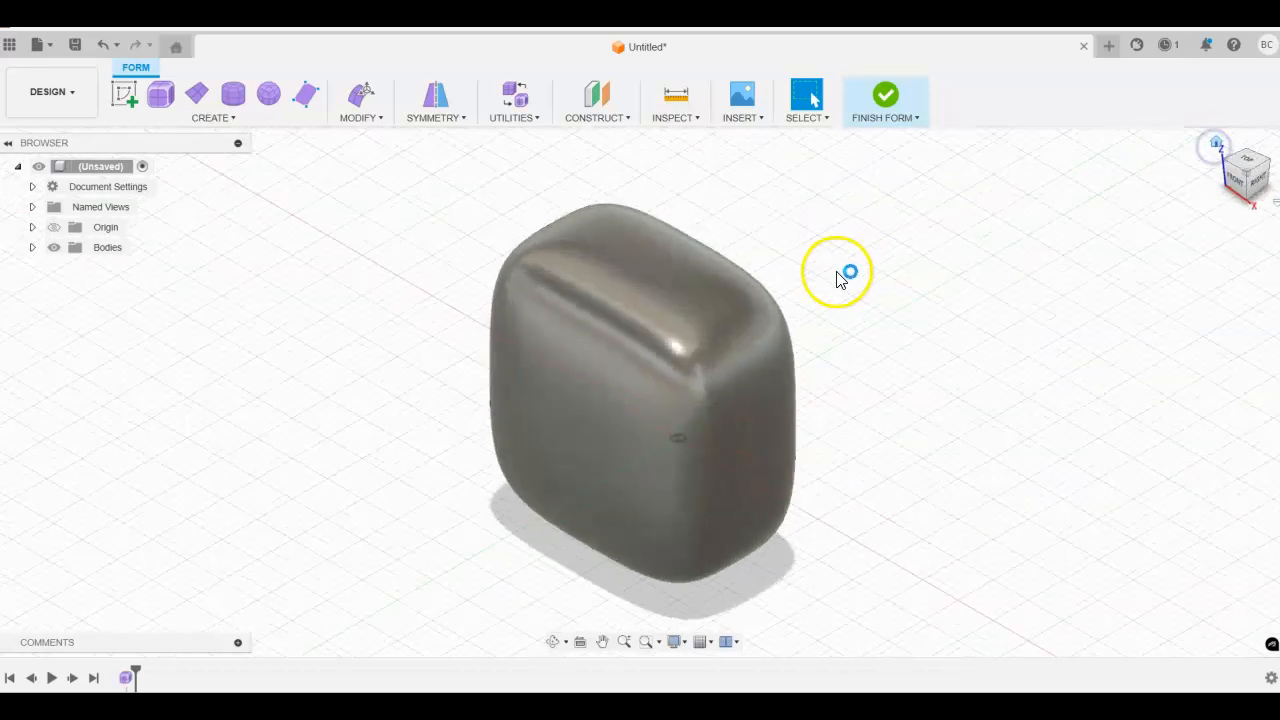
{"action": "scroll", "coordinate": [685, 311], "scroll_direction": "up", "scroll_amount": 2}
Create a symmetric cylinder on the horizontal plane beside the box, about 2 in in diameter and 4 in high, with 17 diameter faces.
{"action": "scroll", "coordinate": [670, 320], "scroll_direction": "down", "scroll_amount": 5}
{"action": "middle_click_drag", "start_coordinate": [855, 300], "coordinate": [720, 309]}
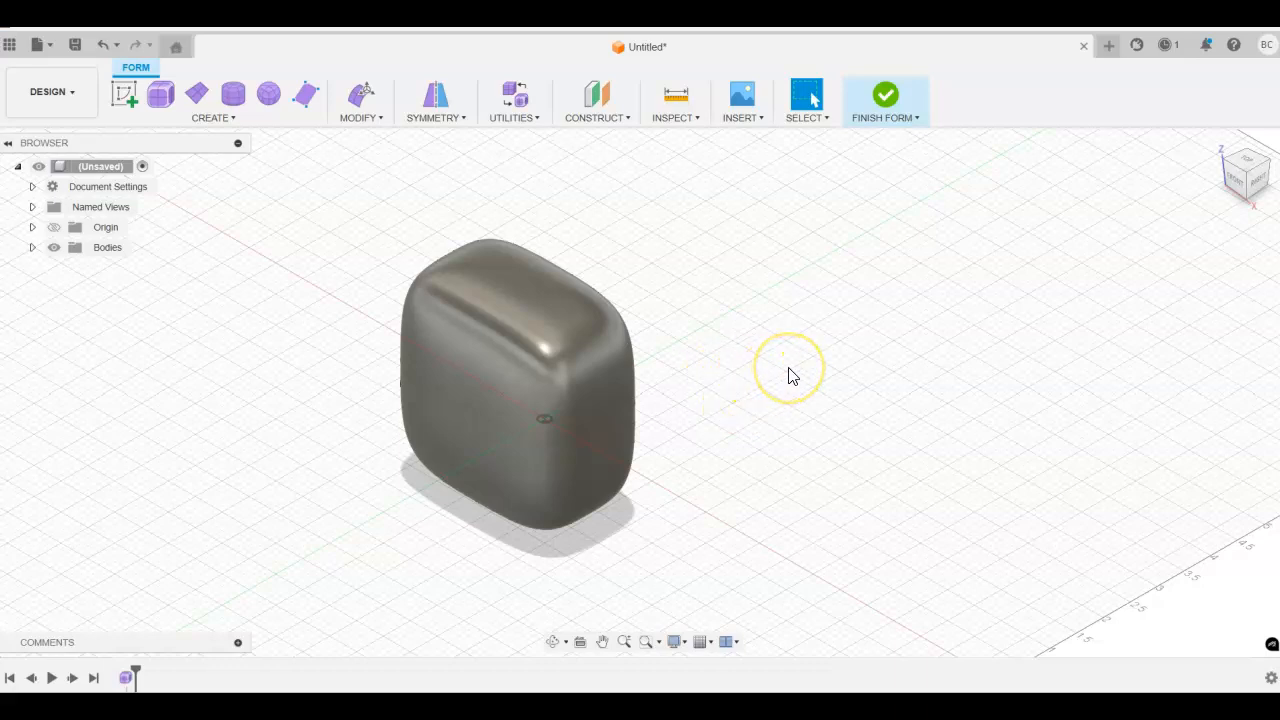
{"action": "scroll", "coordinate": [789, 375], "scroll_direction": "down", "scroll_amount": 2}
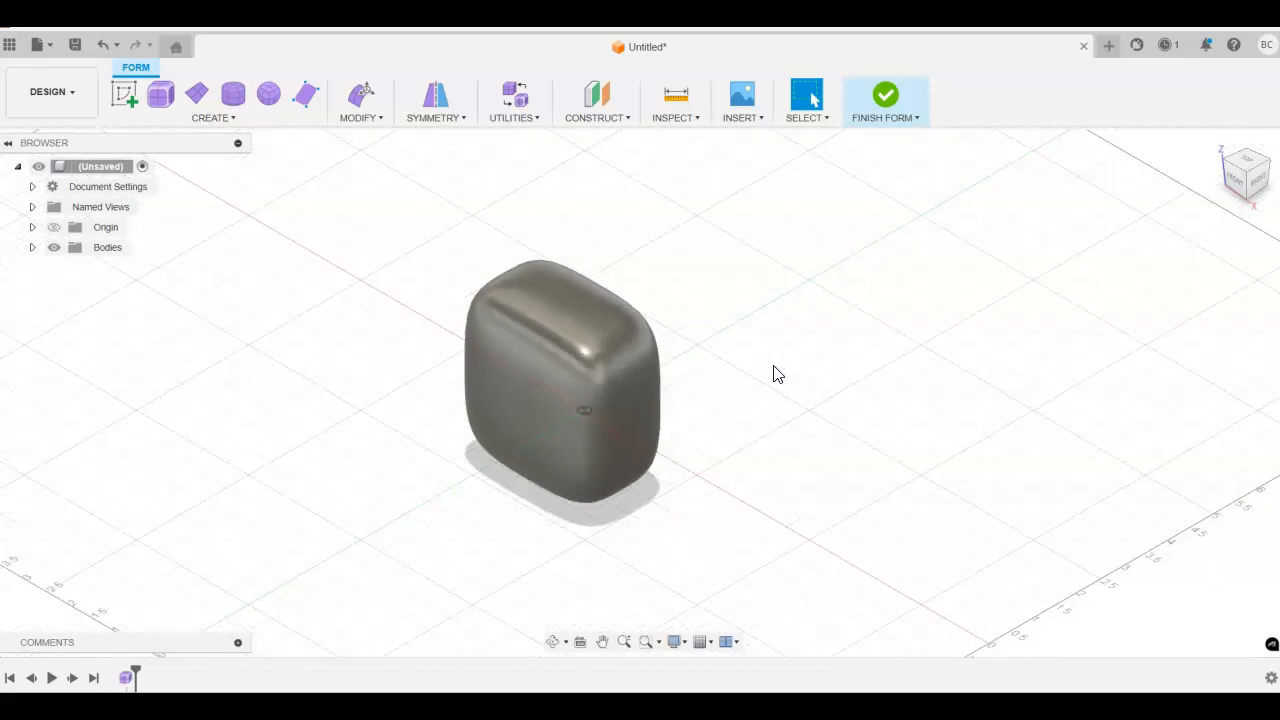
{"action": "left_click", "coordinate": [233, 97]}
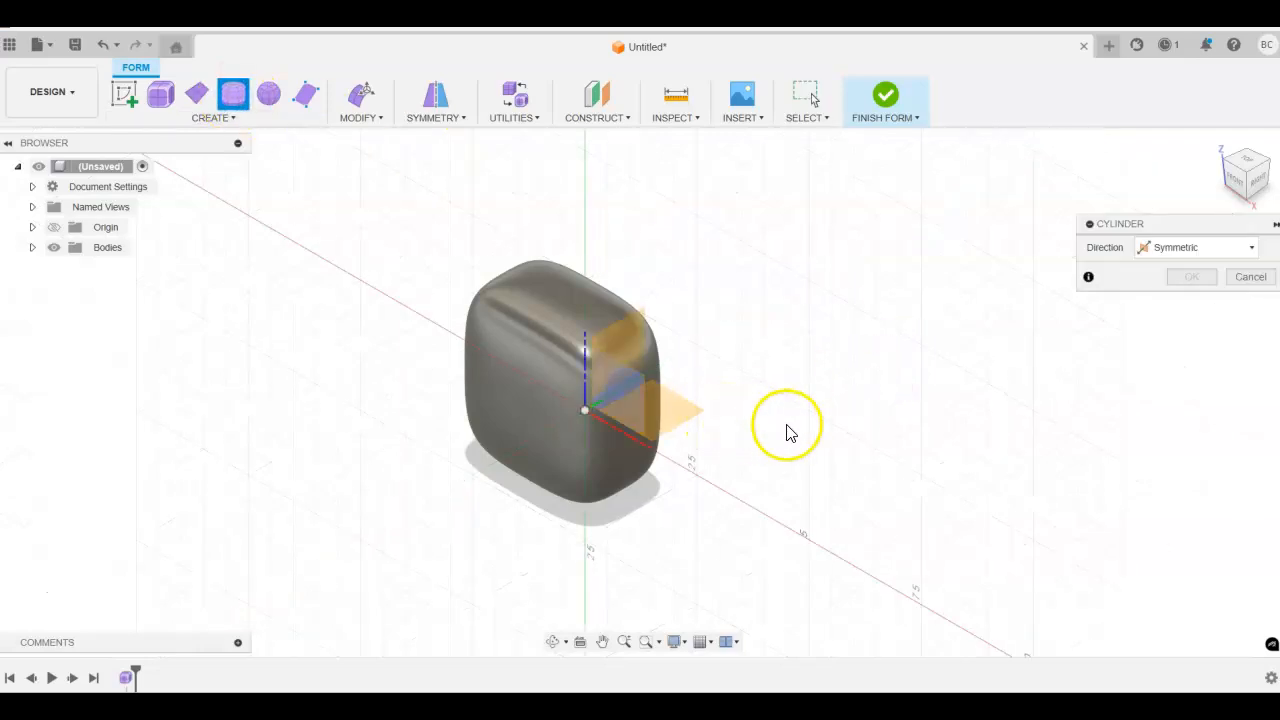
{"action": "left_click", "coordinate": [688, 419]}
{"action": "left_click", "coordinate": [881, 472]}
{"action": "left_click", "coordinate": [930, 430]}
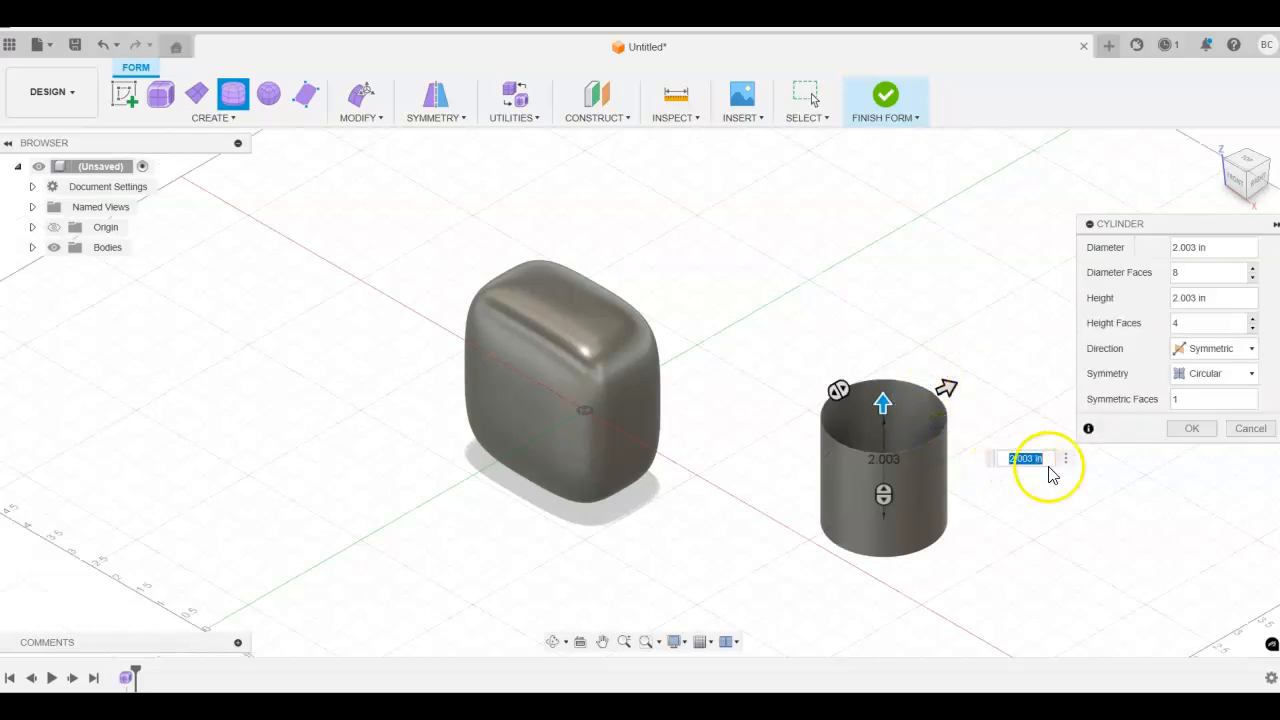
{"action": "left_click_drag", "start_coordinate": [882, 398], "coordinate": [800, 322]}
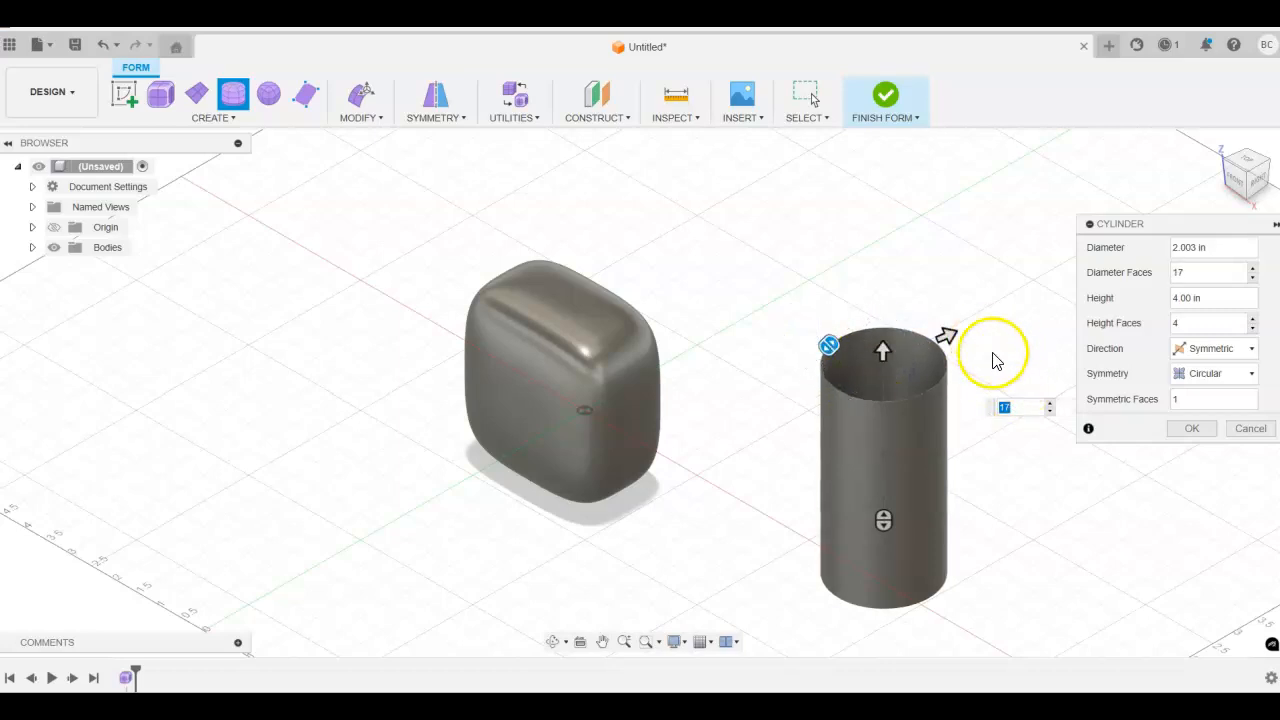
{"action": "left_click", "coordinate": [1200, 430]}
Examine the cylinder's open rim up close from above and return to the home view.
{"action": "middle_click_drag", "start_coordinate": [968, 372], "coordinate": [934, 471], "text": "shift"}
{"action": "scroll", "coordinate": [912, 490], "scroll_direction": "down", "scroll_amount": 1}
{"action": "scroll", "coordinate": [866, 510], "scroll_direction": "up", "scroll_amount": 3}
{"action": "scroll", "coordinate": [860, 505], "scroll_direction": "up", "scroll_amount": 5}
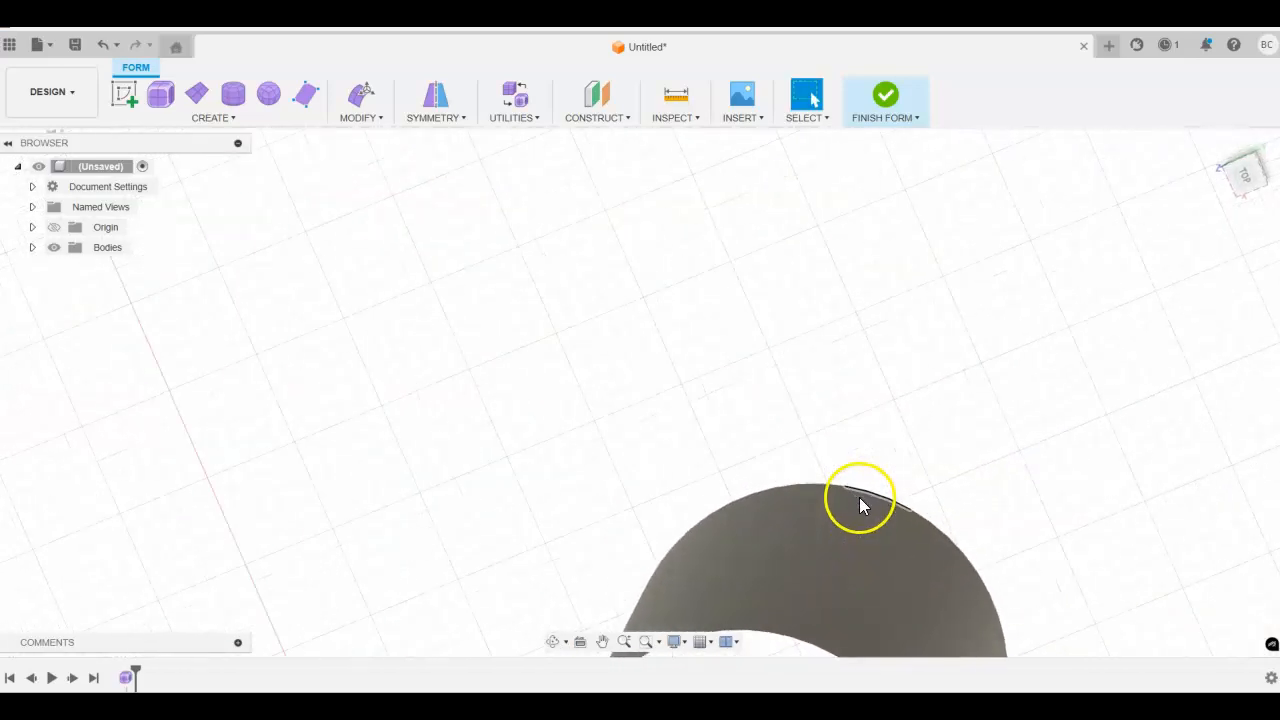
{"action": "scroll", "coordinate": [868, 480], "scroll_direction": "down", "scroll_amount": 6}
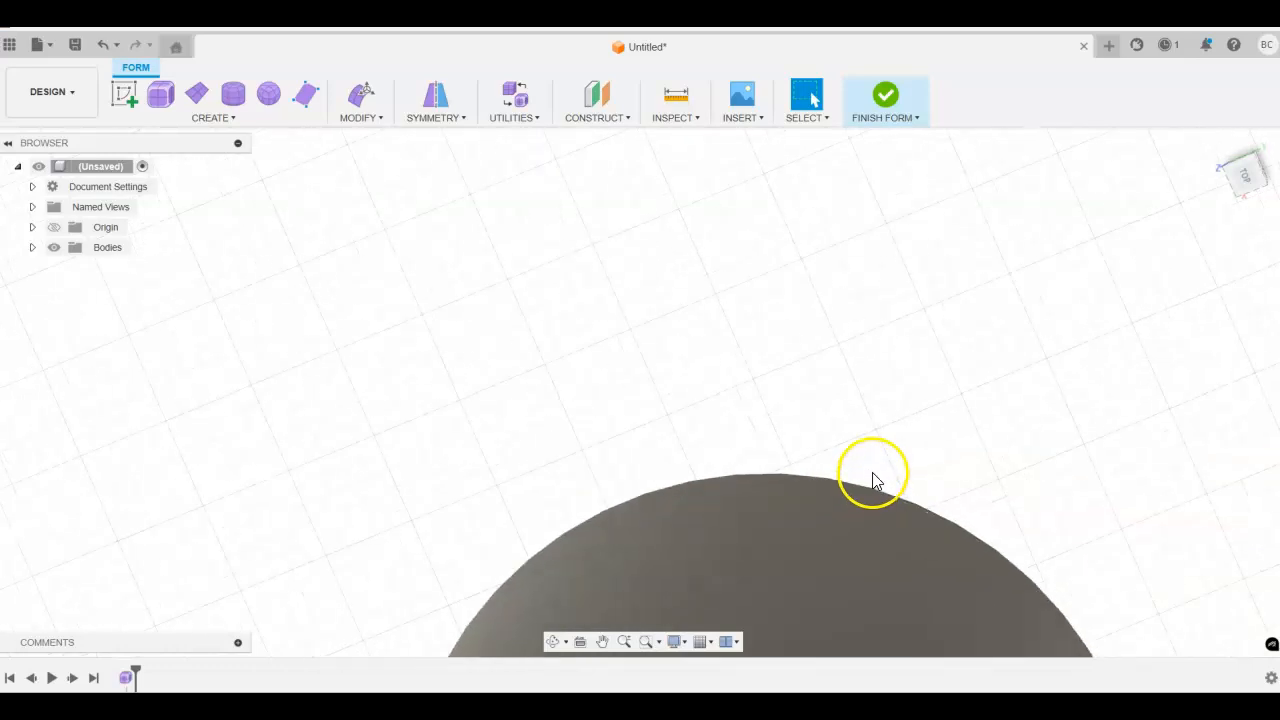
{"action": "middle_click_drag", "start_coordinate": [880, 360], "coordinate": [920, 329], "text": "shift"}
{"action": "key", "text": "Escape"}
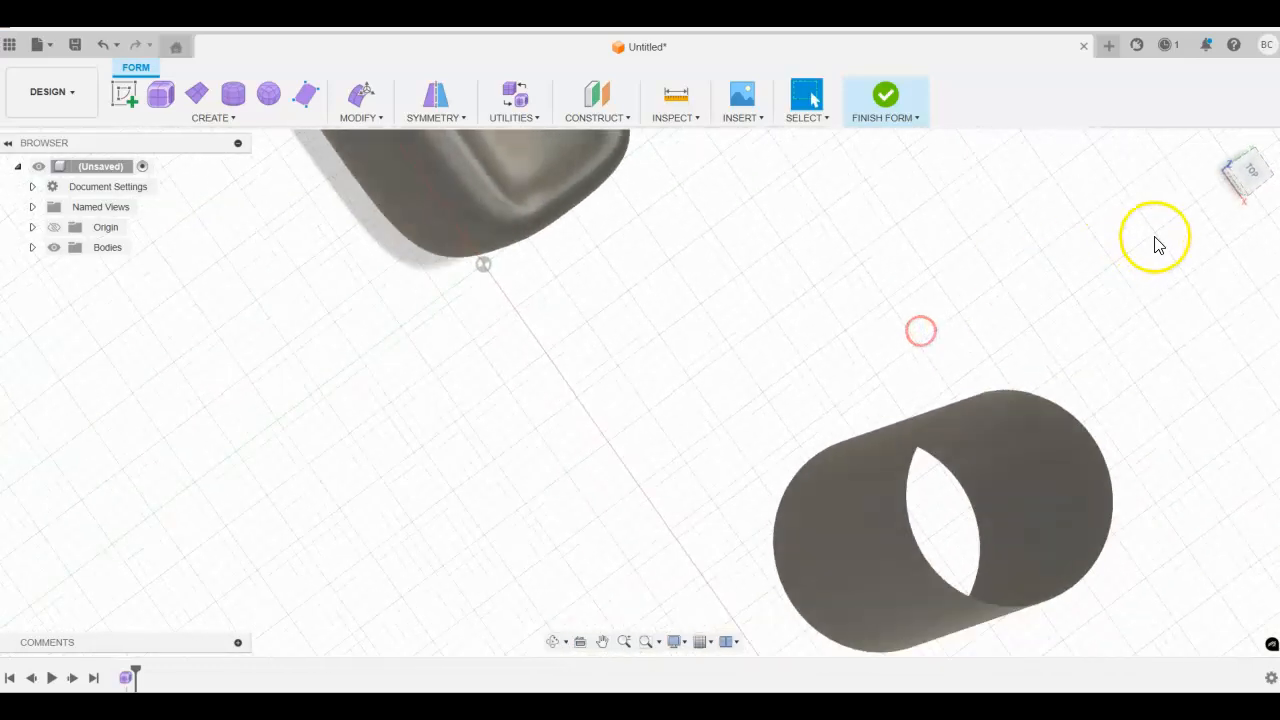
{"action": "left_click", "coordinate": [1218, 148]}
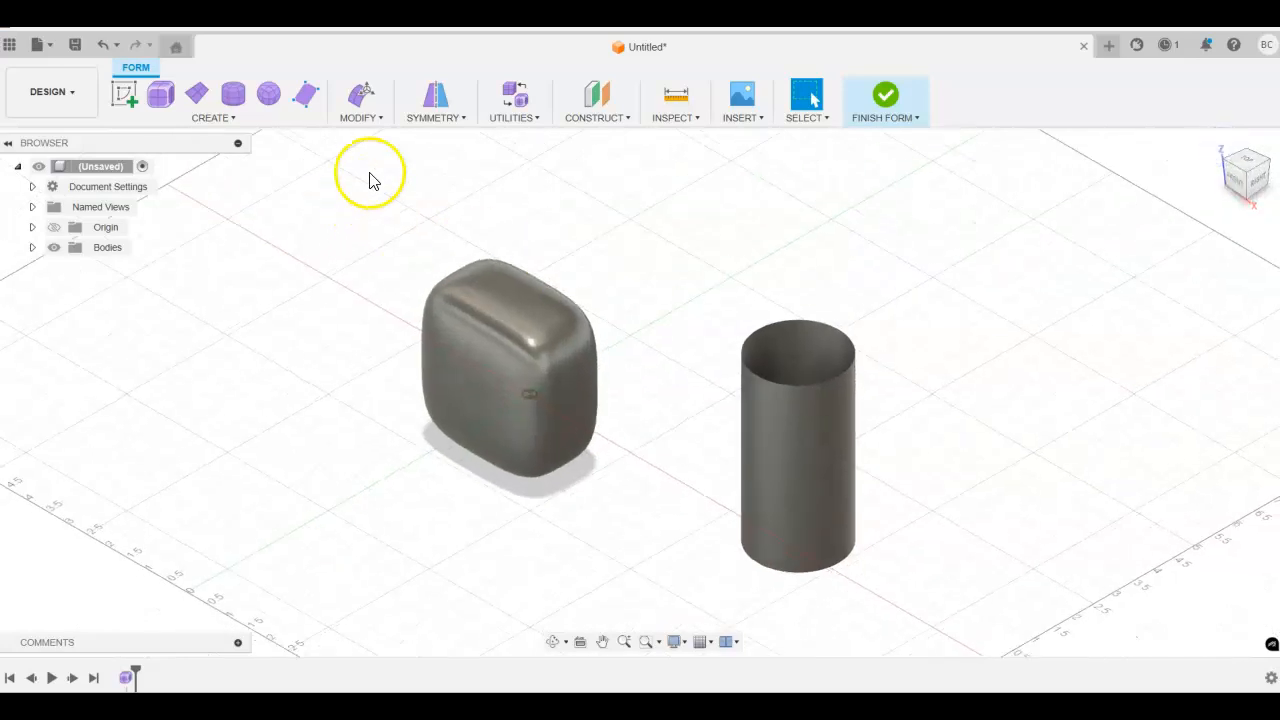
Create a 3 in diameter quadball on the vertical YZ plane, on the opposite side of the box from the cylinder.
{"action": "left_click", "coordinate": [272, 98]}
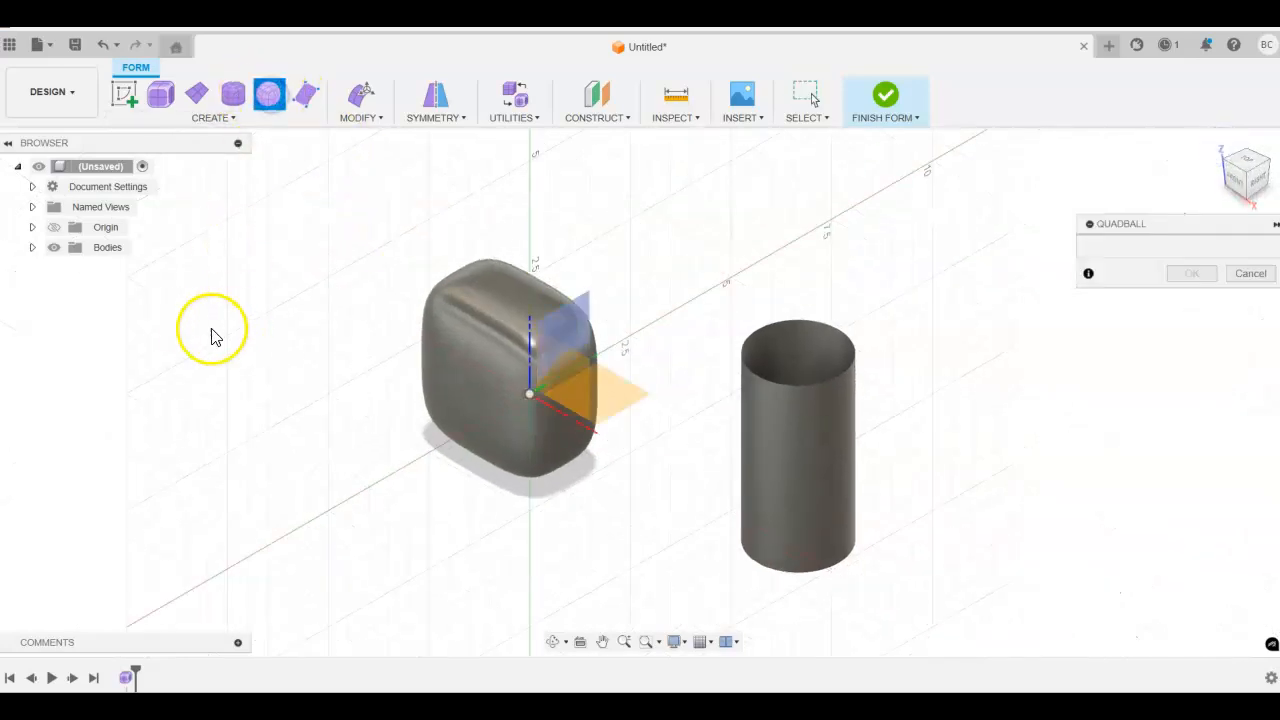
{"action": "left_click", "coordinate": [560, 330]}
{"action": "left_click", "coordinate": [183, 262]}
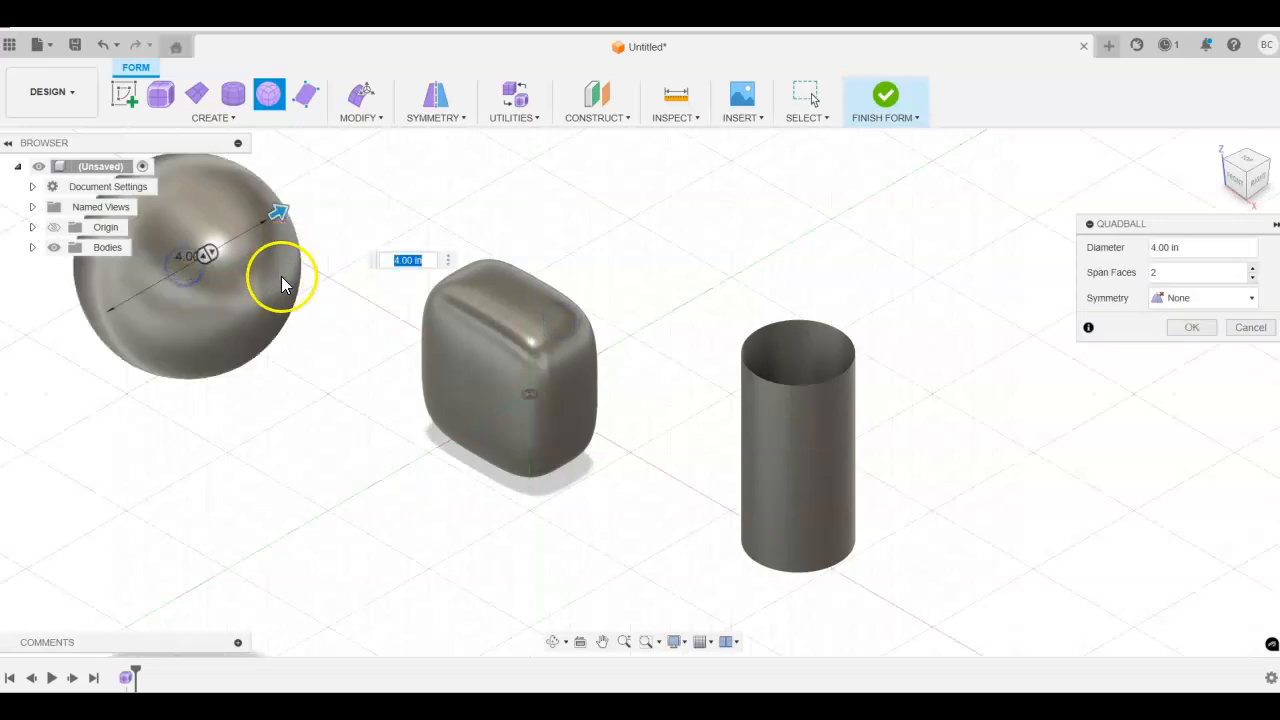
{"action": "scroll", "coordinate": [284, 281], "scroll_direction": "down", "scroll_amount": 1}
{"action": "left_click_drag", "start_coordinate": [285, 219], "coordinate": [290, 271]}
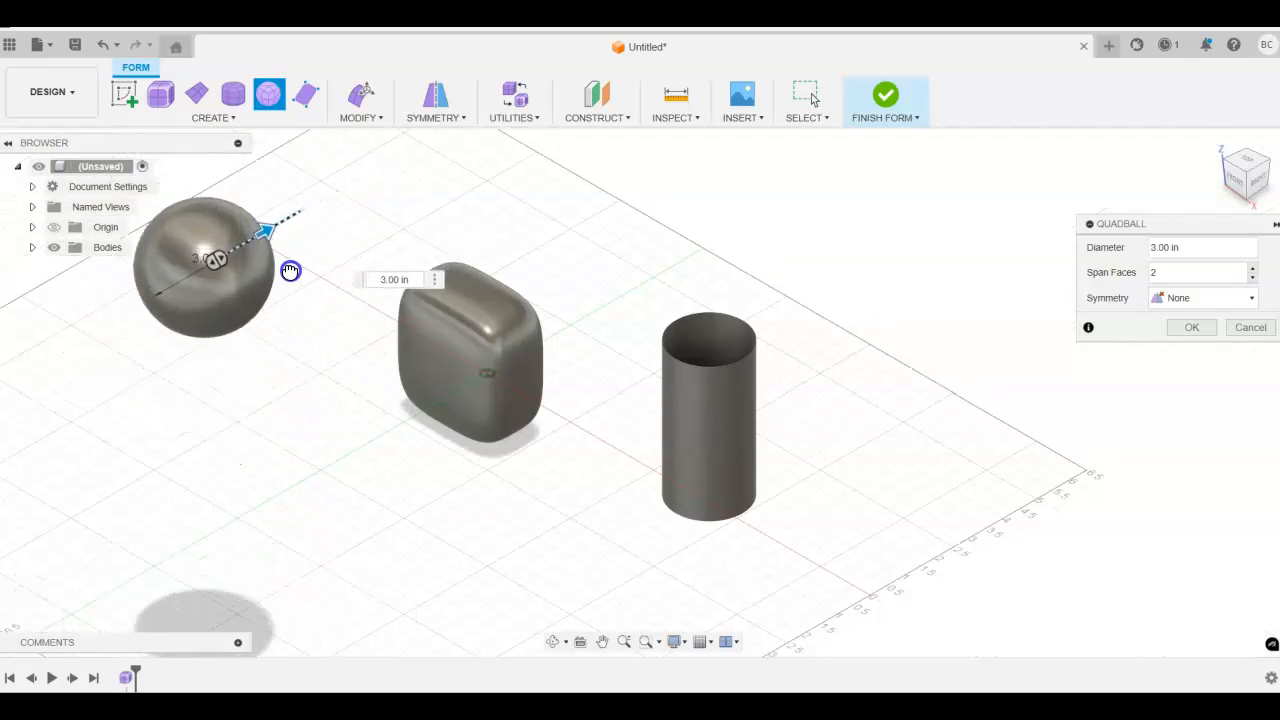
{"action": "left_click", "coordinate": [1186, 328]}
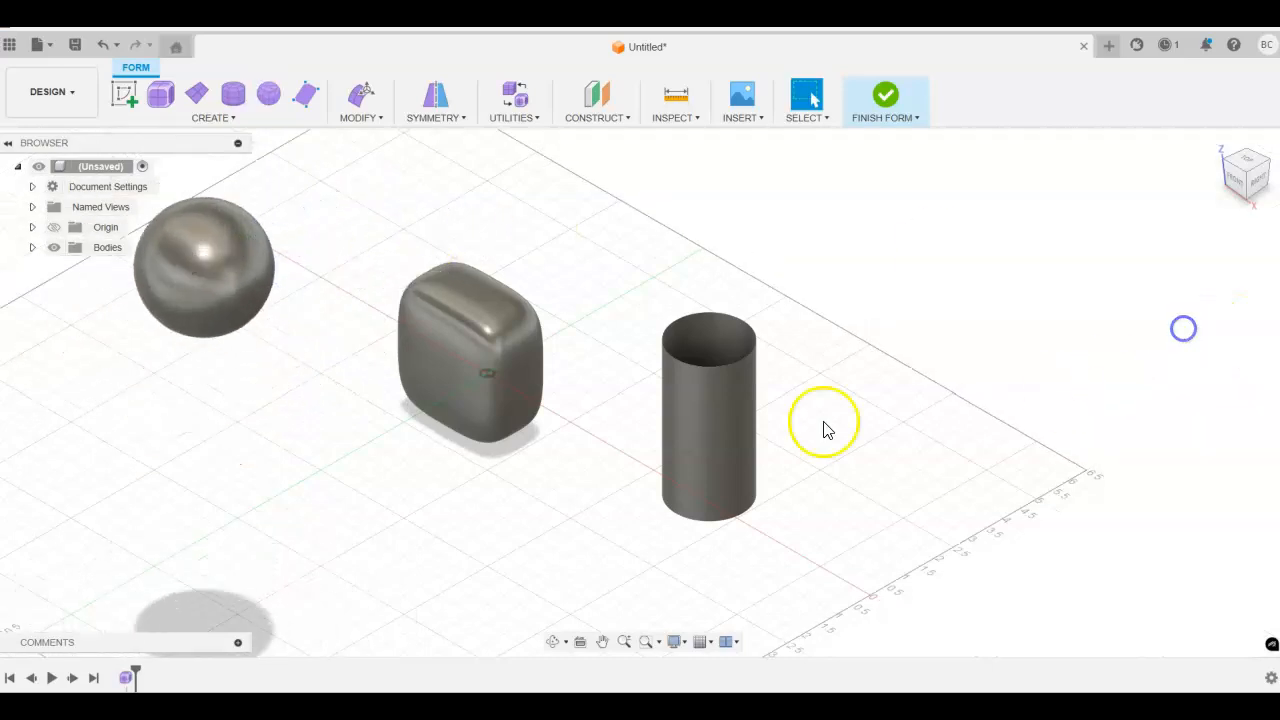
Examine the faces that make up the quadball up close.
{"action": "scroll", "coordinate": [337, 347], "scroll_direction": "down", "scroll_amount": 1}
{"action": "middle_click_drag", "start_coordinate": [337, 347], "coordinate": [535, 448]}
{"action": "scroll", "coordinate": [405, 361], "scroll_direction": "down", "scroll_amount": 1}
{"action": "scroll", "coordinate": [408, 340], "scroll_direction": "up", "scroll_amount": 5}
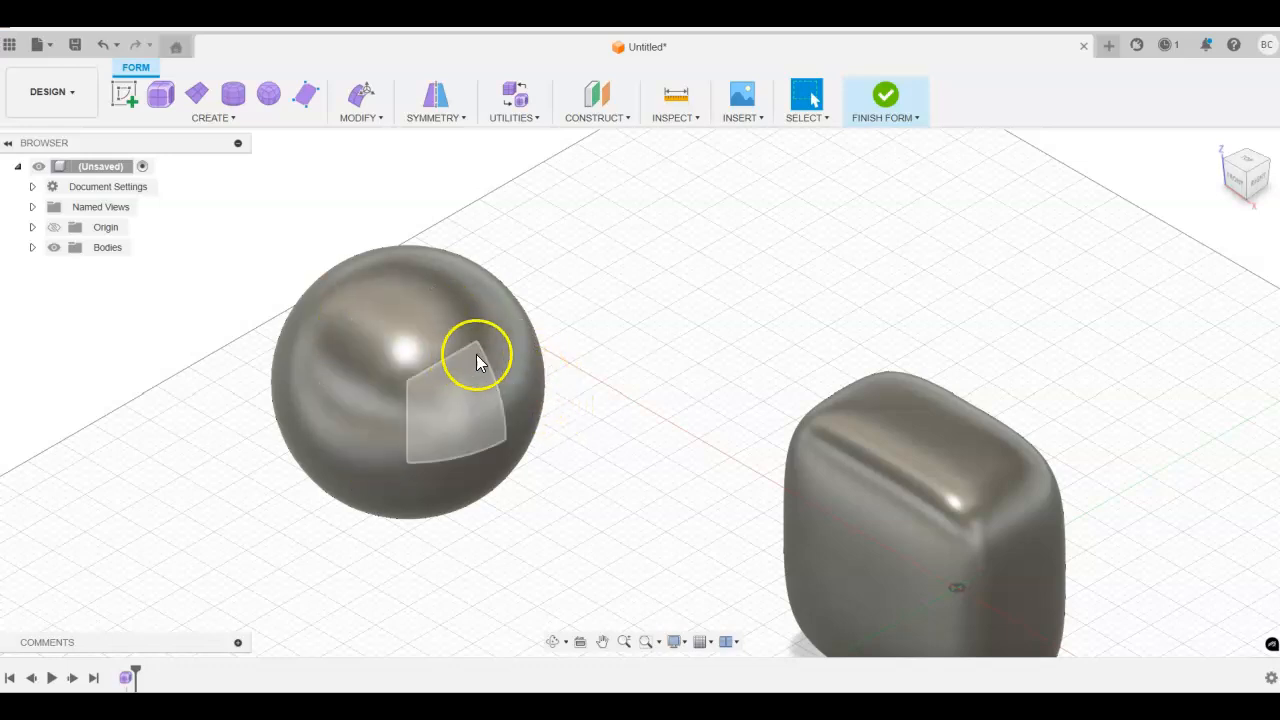
{"action": "scroll", "coordinate": [462, 335], "scroll_direction": "up", "scroll_amount": 3}
{"action": "scroll", "coordinate": [470, 340], "scroll_direction": "down", "scroll_amount": 4}
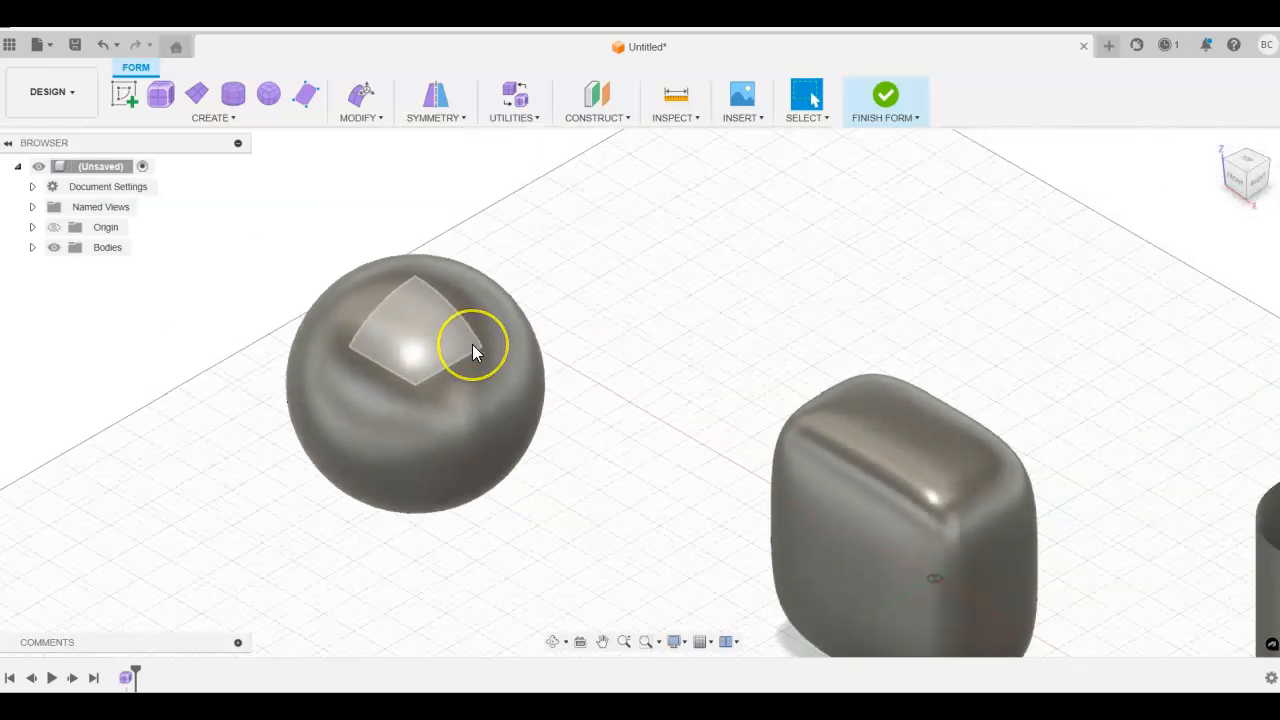
{"action": "scroll", "coordinate": [472, 344], "scroll_direction": "down", "scroll_amount": 3}
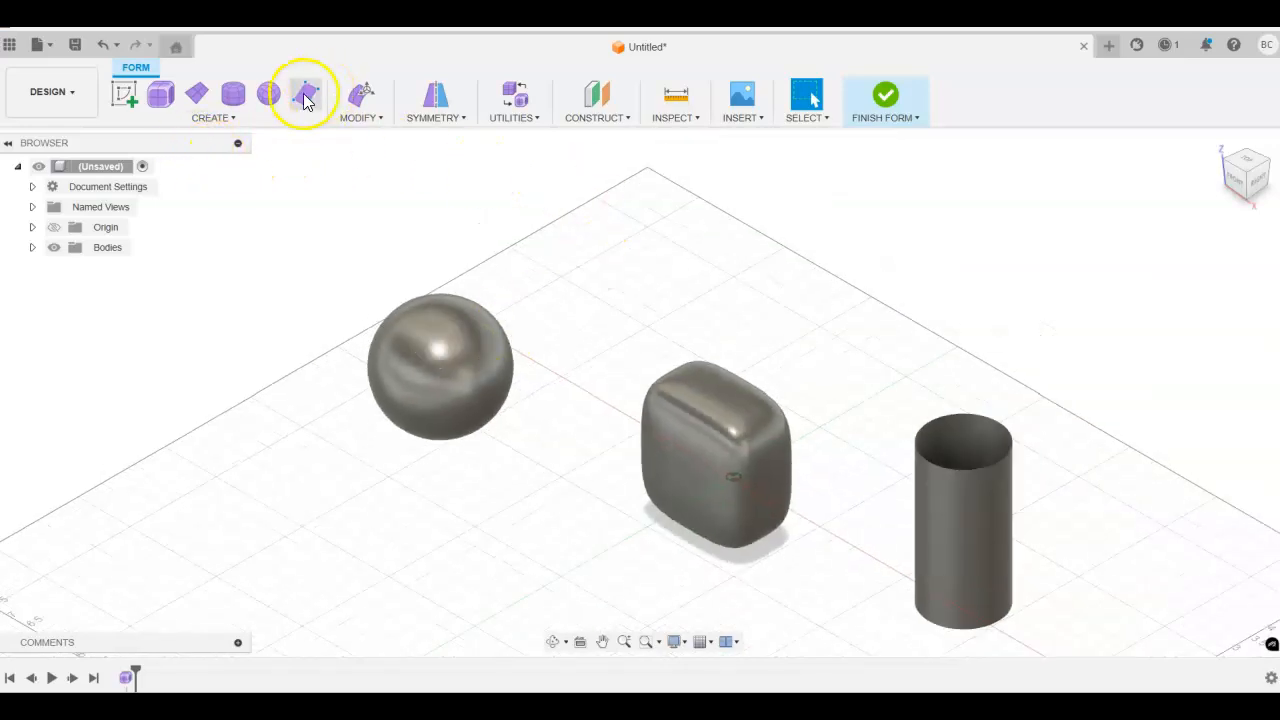
Create a single four-sided face on the horizontal plane near the quadball by placing its four corner points.
{"action": "left_click", "coordinate": [306, 96]}
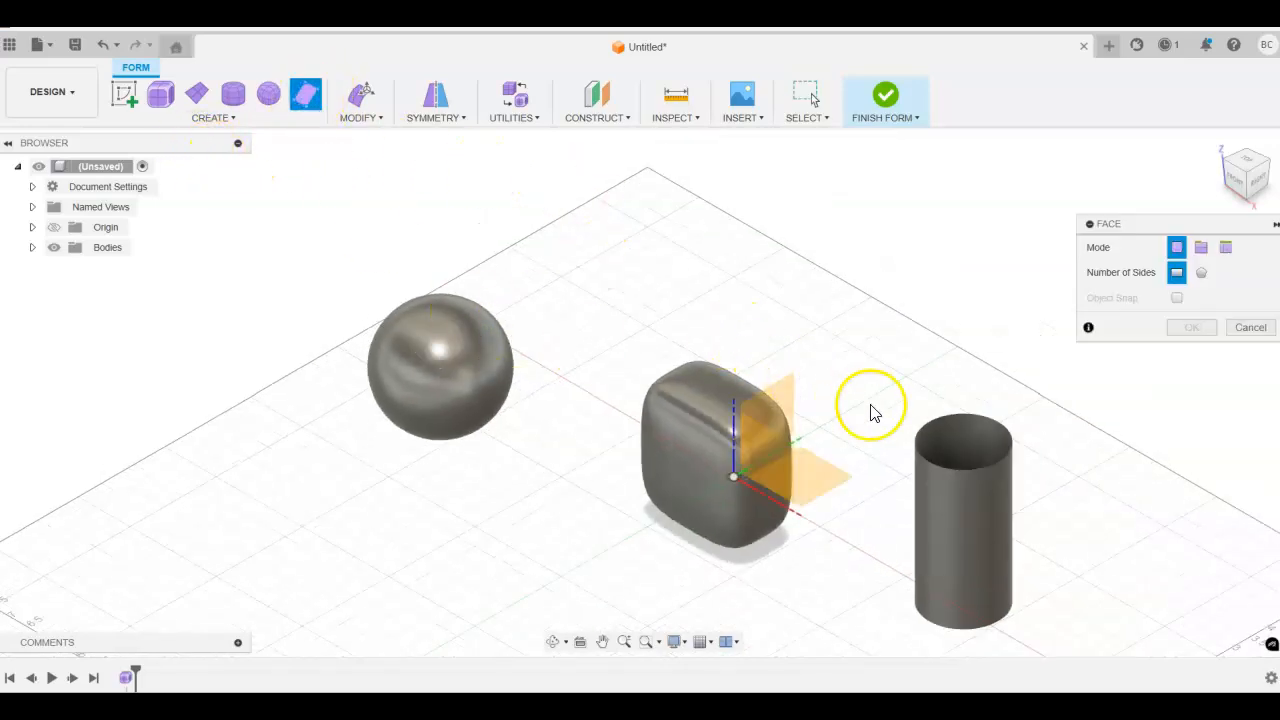
{"action": "left_click", "coordinate": [816, 489]}
{"action": "left_click", "coordinate": [378, 598]}
{"action": "left_click", "coordinate": [473, 580]}
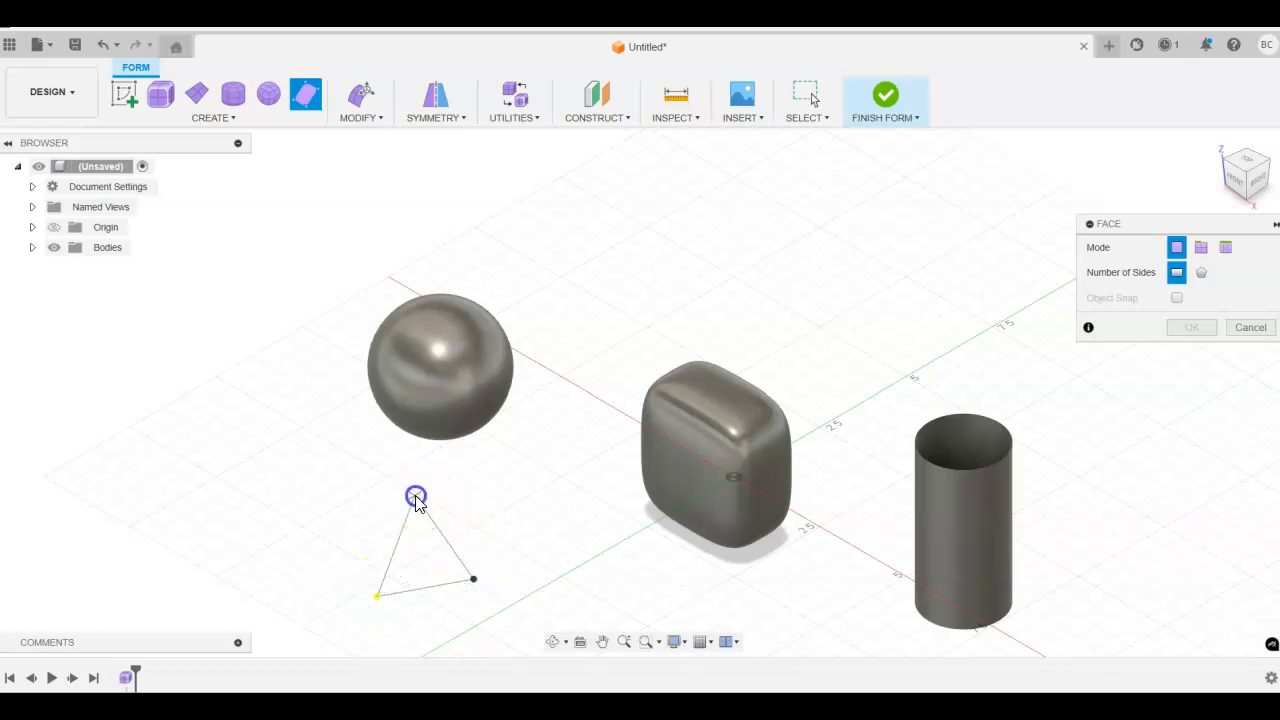
{"action": "left_click", "coordinate": [335, 517]}
{"action": "scroll", "coordinate": [640, 510], "scroll_direction": "down", "scroll_amount": 1}
{"action": "middle_click_drag", "start_coordinate": [594, 523], "coordinate": [623, 394]}
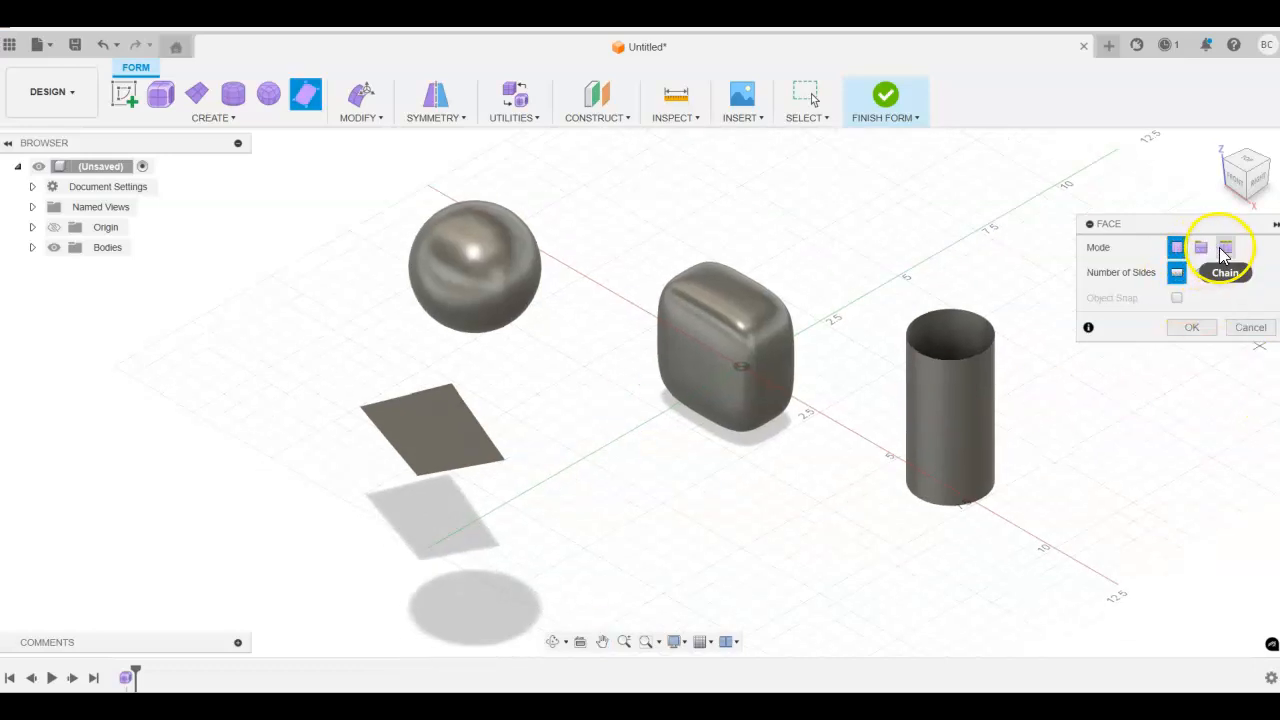
{"action": "left_click", "coordinate": [1198, 330]}
{"action": "middle_click_drag", "start_coordinate": [517, 505], "coordinate": [486, 532], "text": "shift"}
{"action": "scroll", "coordinate": [497, 556], "scroll_direction": "down", "scroll_amount": 3}
{"action": "middle_click_drag", "start_coordinate": [561, 594], "coordinate": [576, 506], "text": "shift"}
{"action": "scroll", "coordinate": [606, 594], "scroll_direction": "down", "scroll_amount": 3}
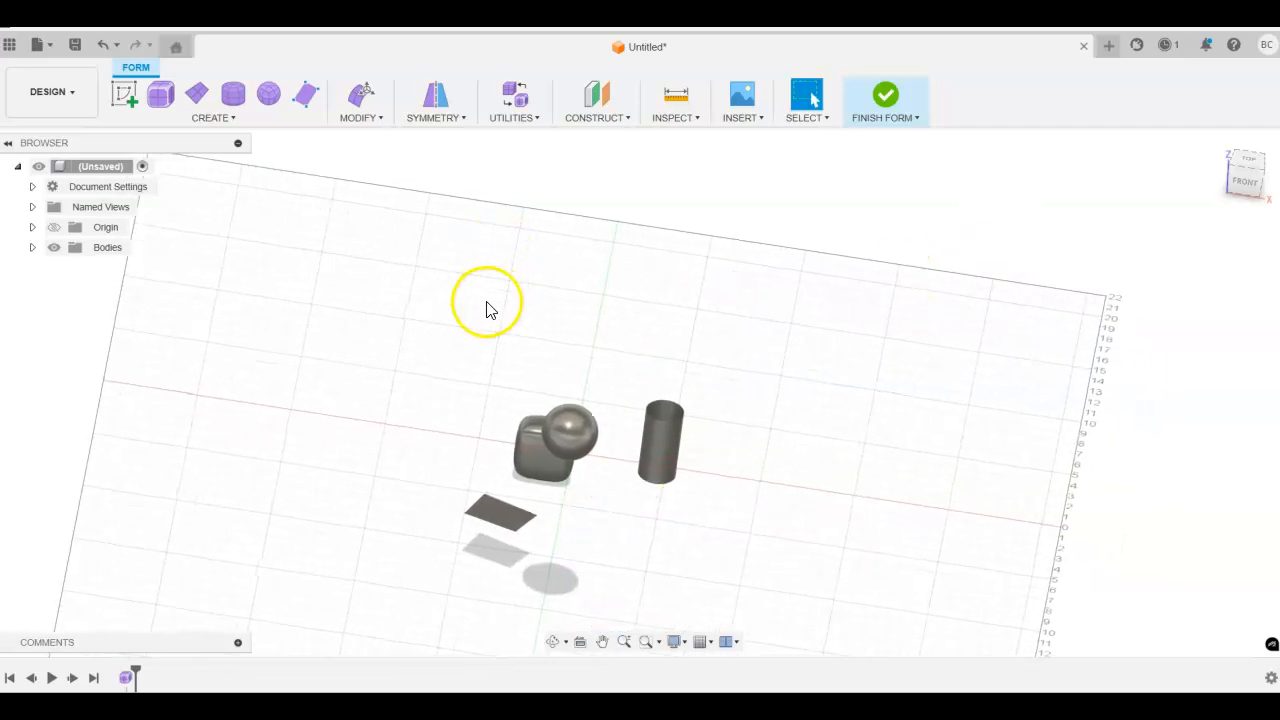
Create a torus on the vertical YZ plane beyond the box, with an 11 in main diameter and about 2.53 in second diameter.
{"action": "middle_click_drag", "start_coordinate": [488, 308], "coordinate": [523, 286], "text": "shift"}
{"action": "left_click", "coordinate": [213, 118]}
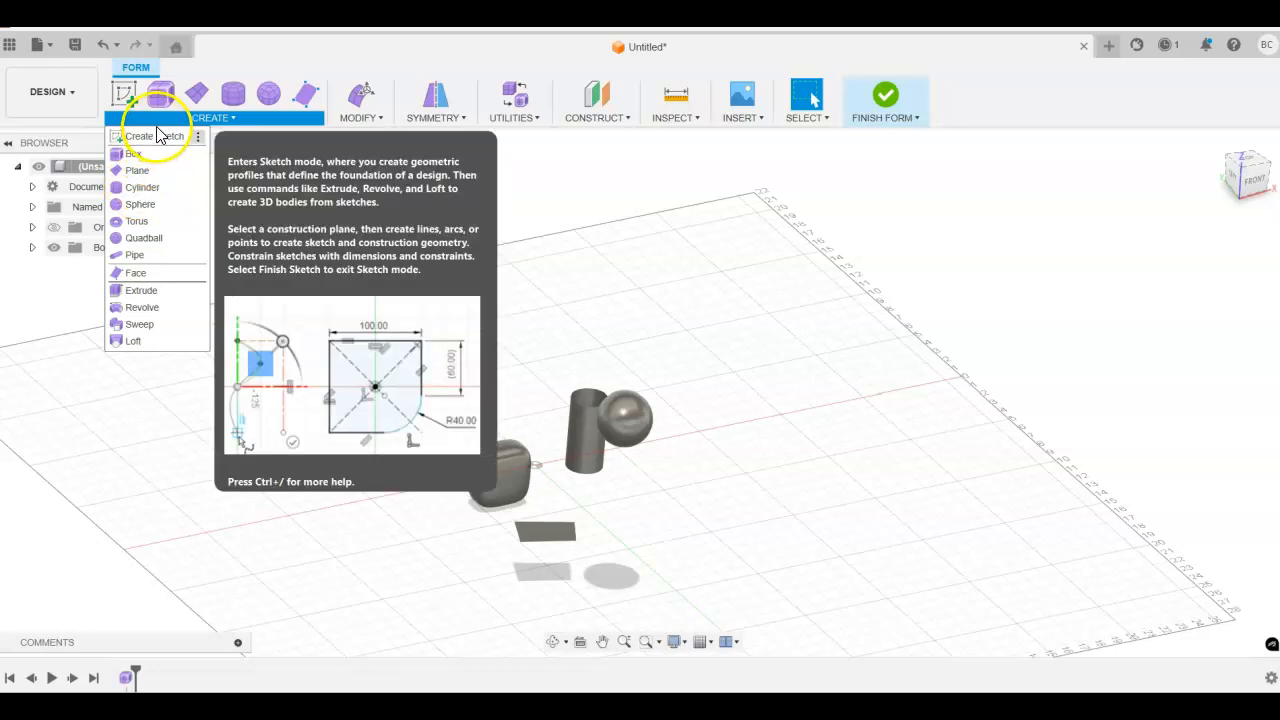
{"action": "left_click", "coordinate": [148, 228]}
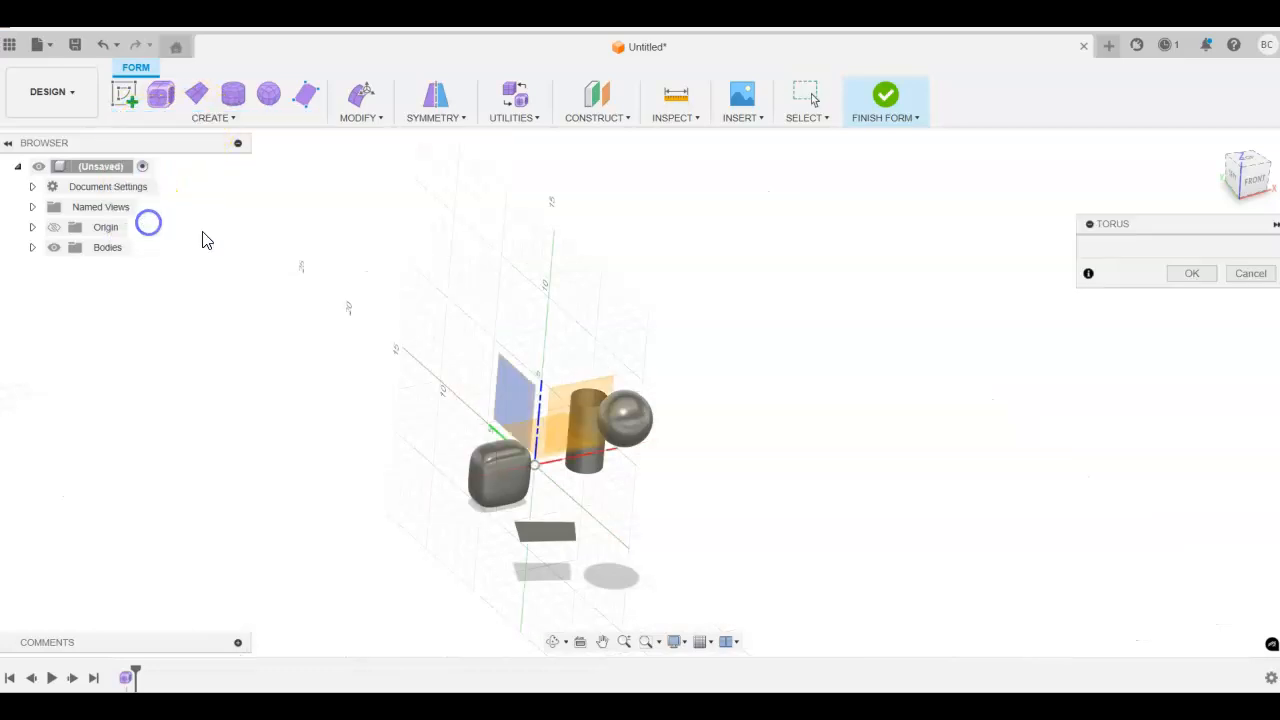
{"action": "left_click", "coordinate": [519, 398]}
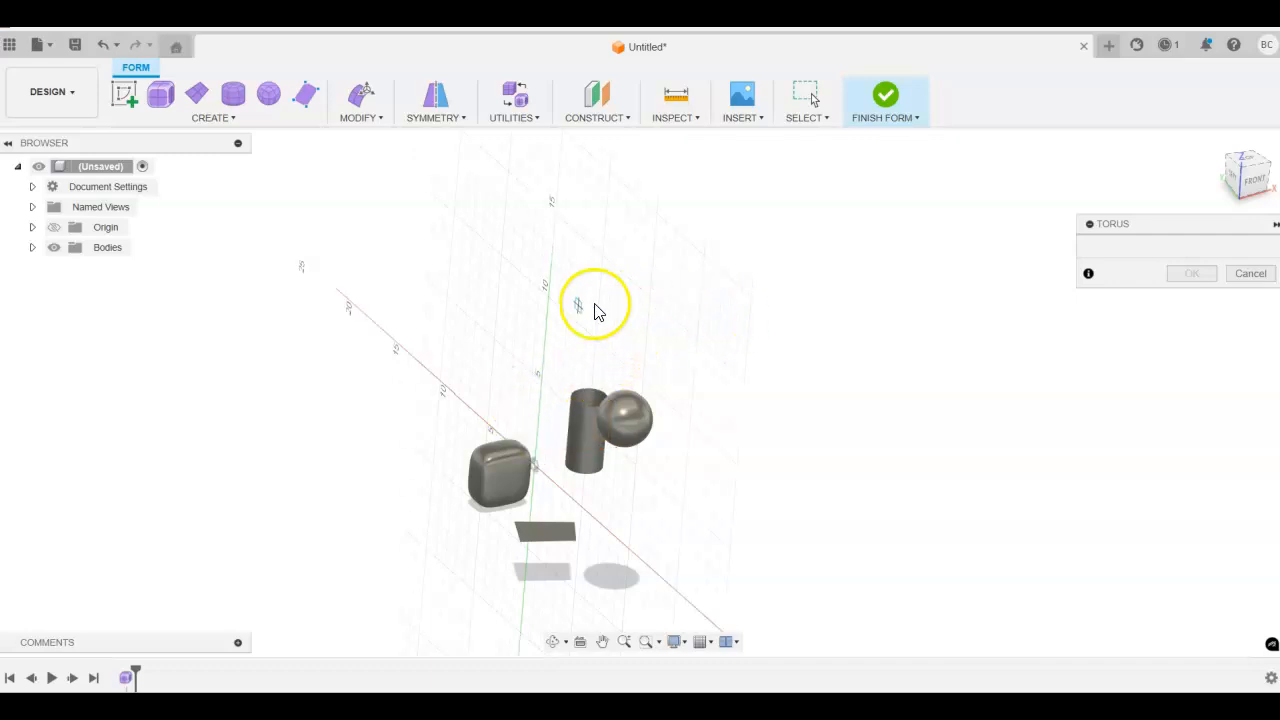
{"action": "left_click", "coordinate": [448, 302]}
{"action": "left_click", "coordinate": [505, 312]}
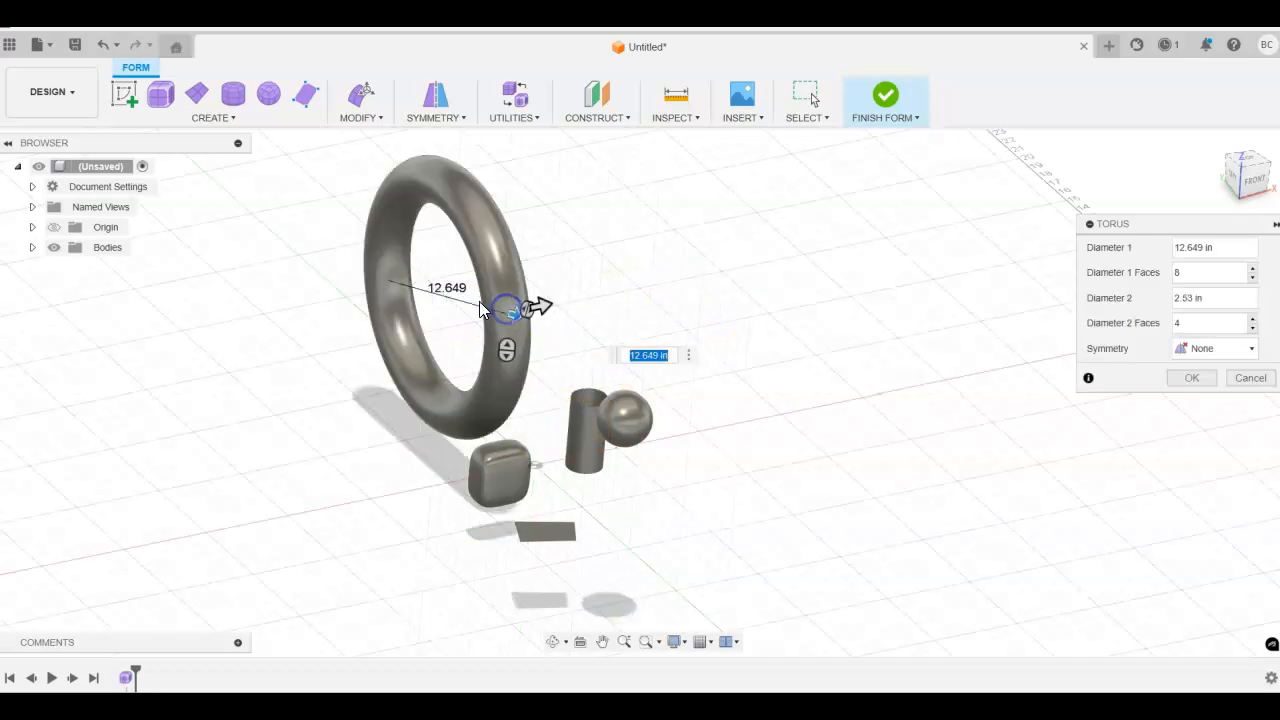
{"action": "middle_click_drag", "start_coordinate": [487, 343], "coordinate": [563, 298], "text": "shift"}
{"action": "mouse_move", "coordinate": [519, 309]}
{"action": "left_mouse_down"}
{"action": "mouse_move", "coordinate": [451, 326]}
{"action": "mouse_move", "coordinate": [510, 316]}
{"action": "left_mouse_up"}
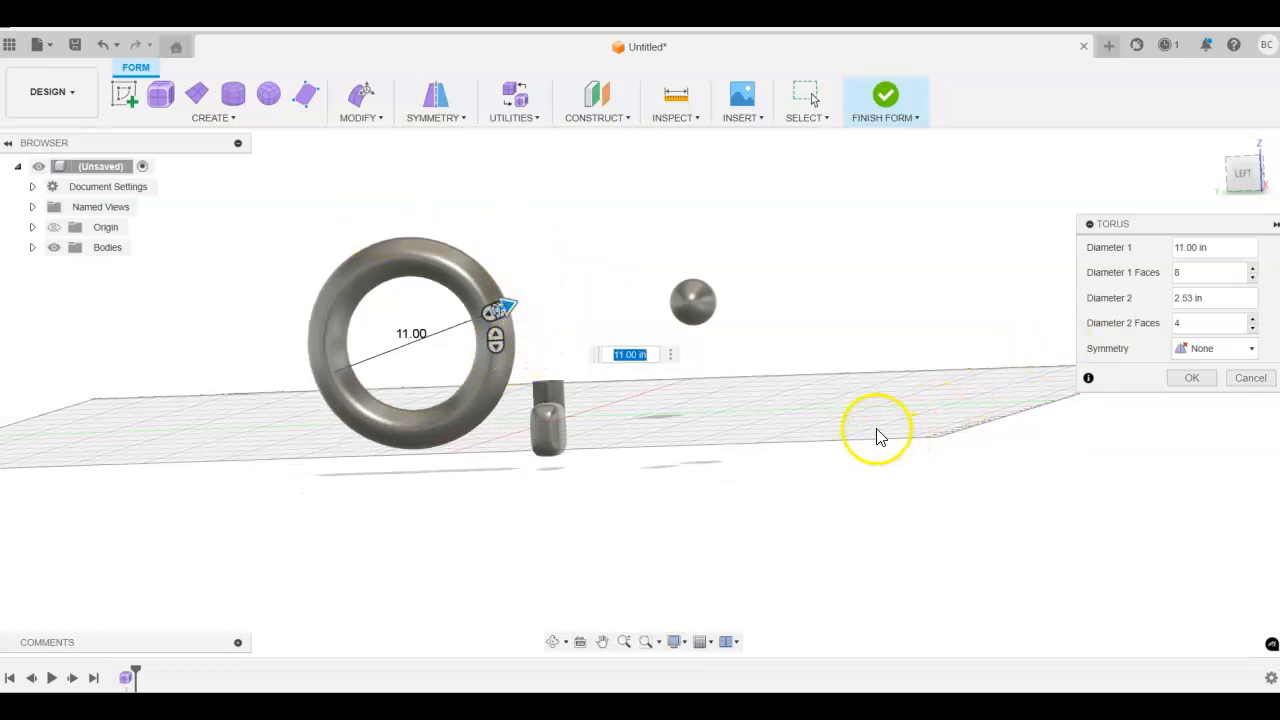
{"action": "left_click", "coordinate": [1190, 377]}
{"action": "middle_click_drag", "start_coordinate": [857, 289], "coordinate": [829, 345], "text": "shift"}
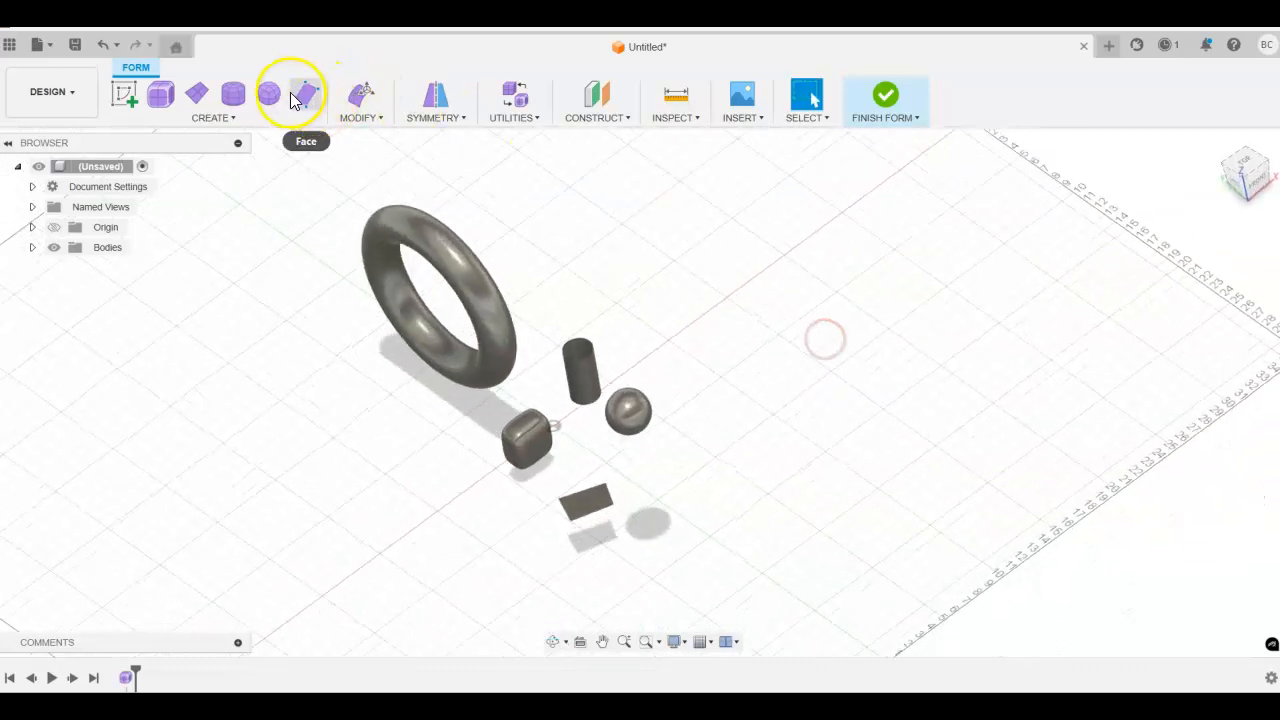
Review the Pipe command's section, end type and segment options without creating a pipe.
{"action": "left_click", "coordinate": [232, 118]}
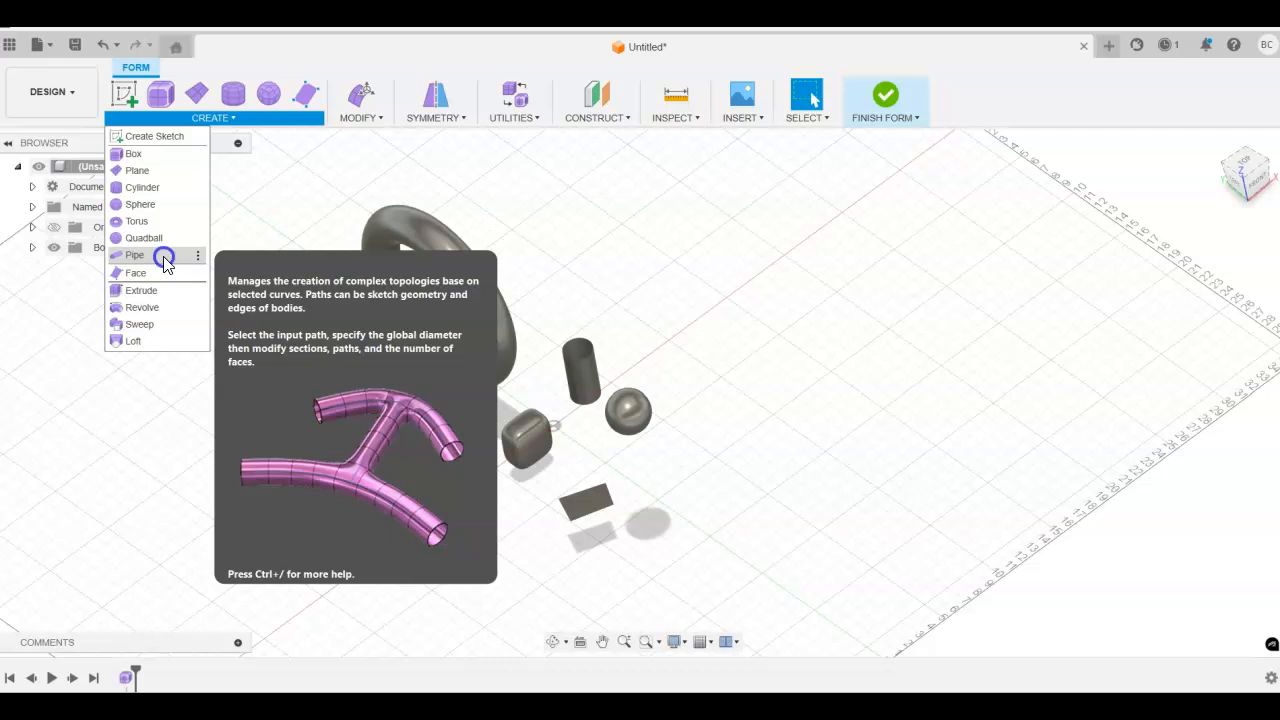
{"action": "left_click", "coordinate": [163, 258]}
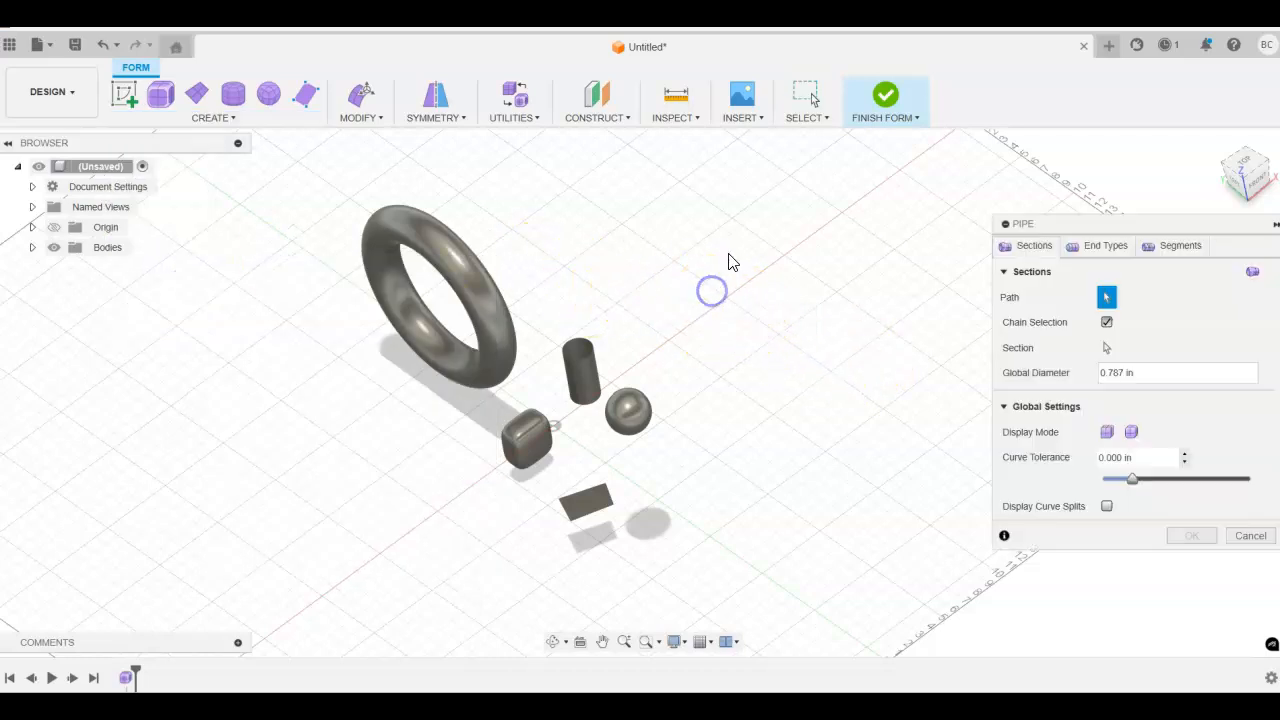
{"action": "middle_click_drag", "start_coordinate": [817, 427], "coordinate": [814, 363], "text": "shift"}
{"action": "left_click", "coordinate": [1105, 247]}
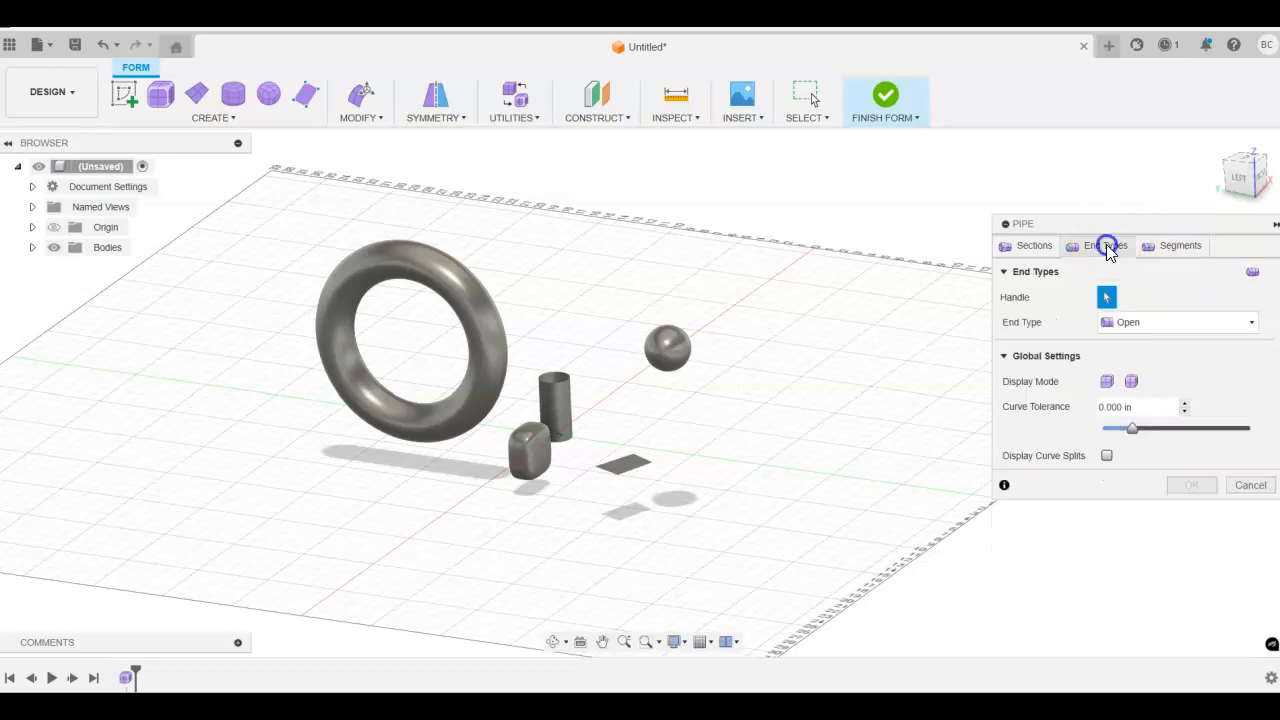
{"action": "left_click", "coordinate": [1187, 250]}
{"action": "left_click", "coordinate": [1091, 244]}
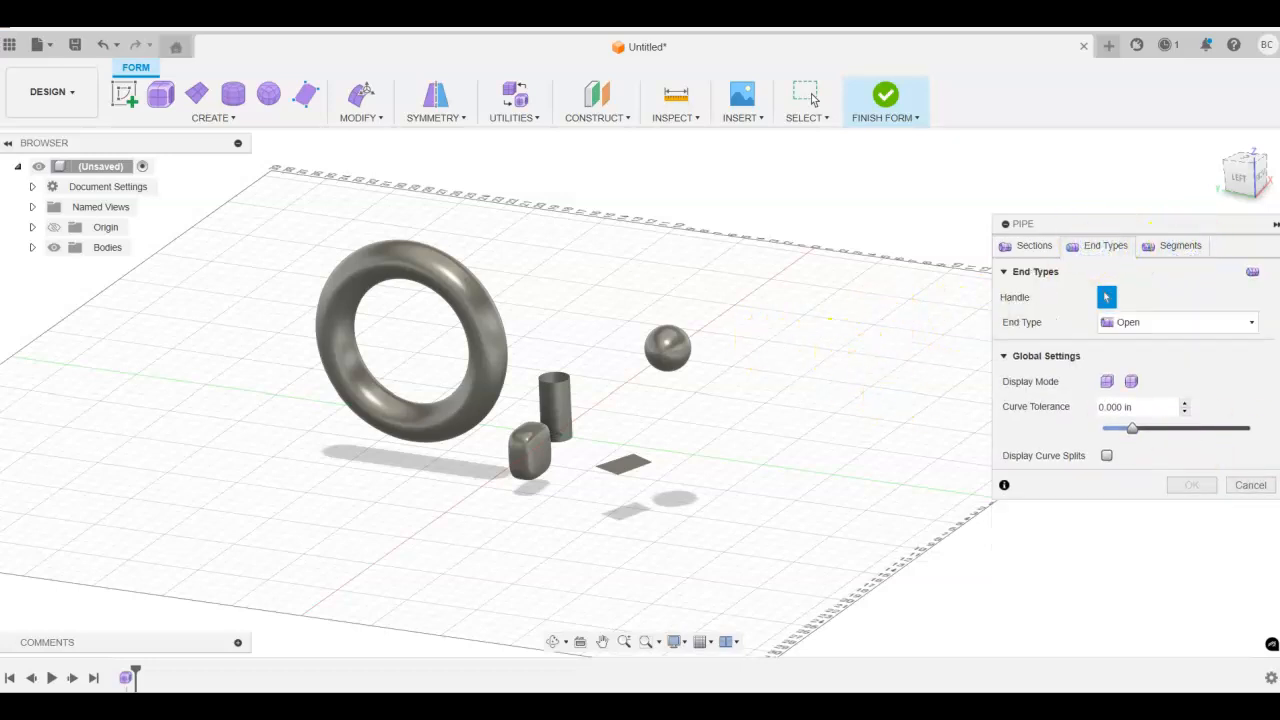
{"action": "left_click", "coordinate": [1250, 486]}
Finish the form containing the torus, cylinder, box, quadball and face, and return to solid modeling.
{"action": "middle_click_drag", "start_coordinate": [914, 354], "coordinate": [917, 269], "text": "shift"}
{"action": "scroll", "coordinate": [480, 300], "scroll_direction": "down", "scroll_amount": 3}
{"action": "scroll", "coordinate": [254, 377], "scroll_direction": "up", "scroll_amount": 5}
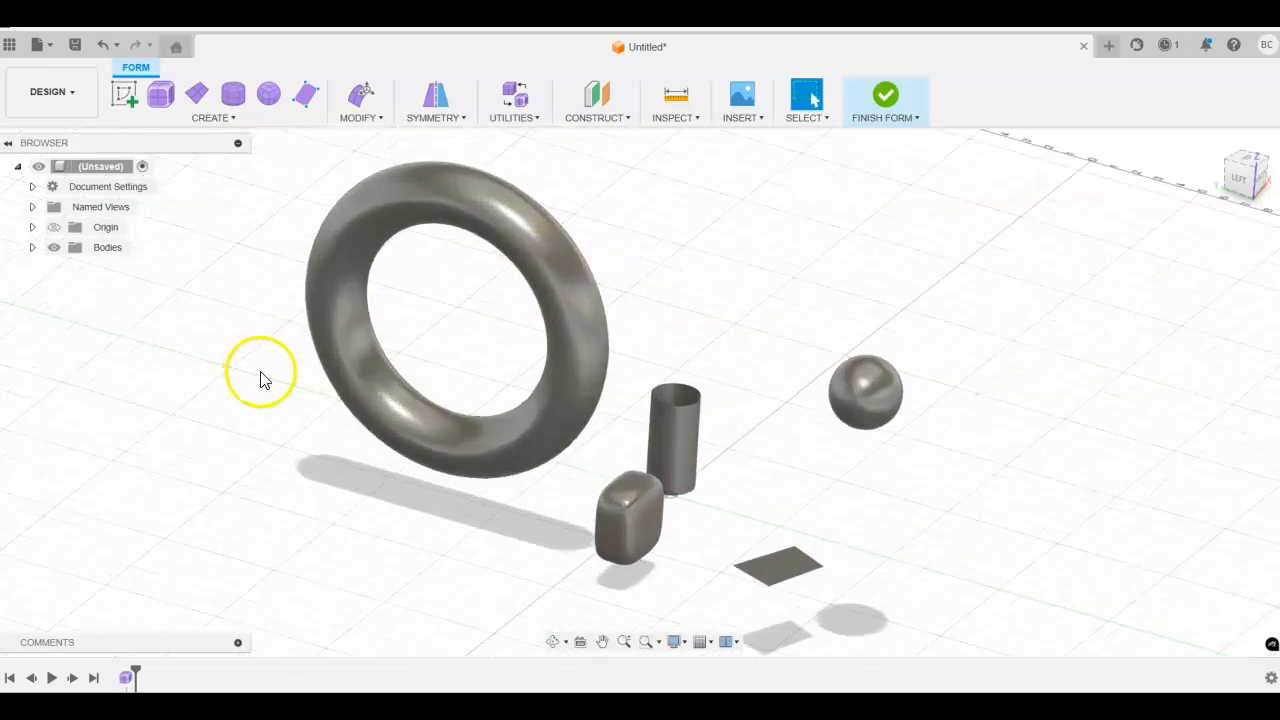
{"action": "middle_click_drag", "start_coordinate": [323, 314], "coordinate": [333, 348]}
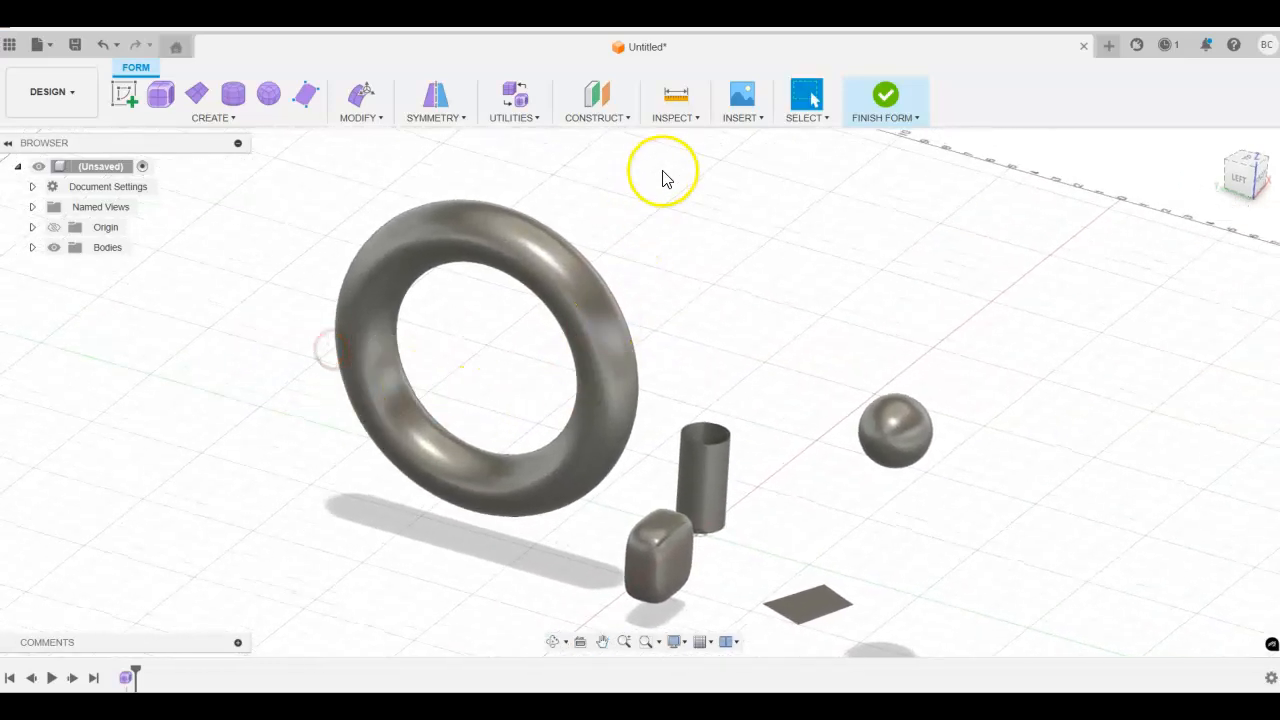
{"action": "left_click", "coordinate": [917, 96]}
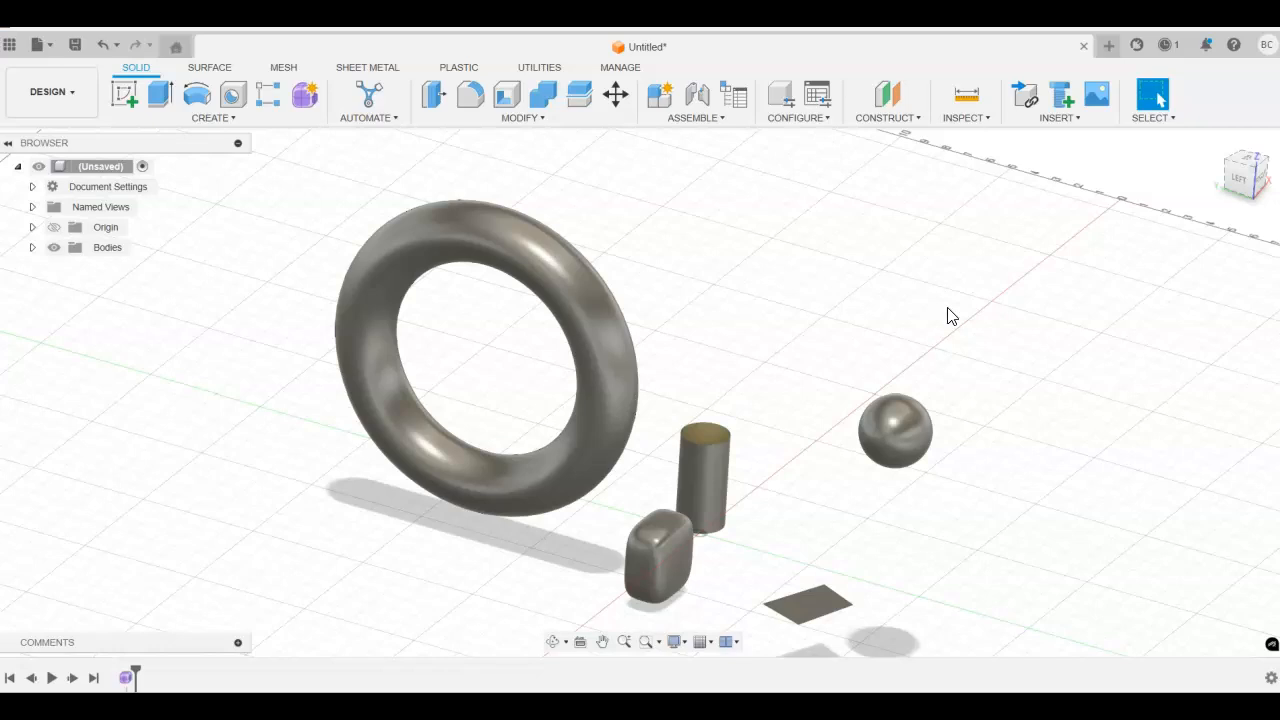
{"action": "scroll", "coordinate": [786, 382], "scroll_direction": "down", "scroll_amount": 2}
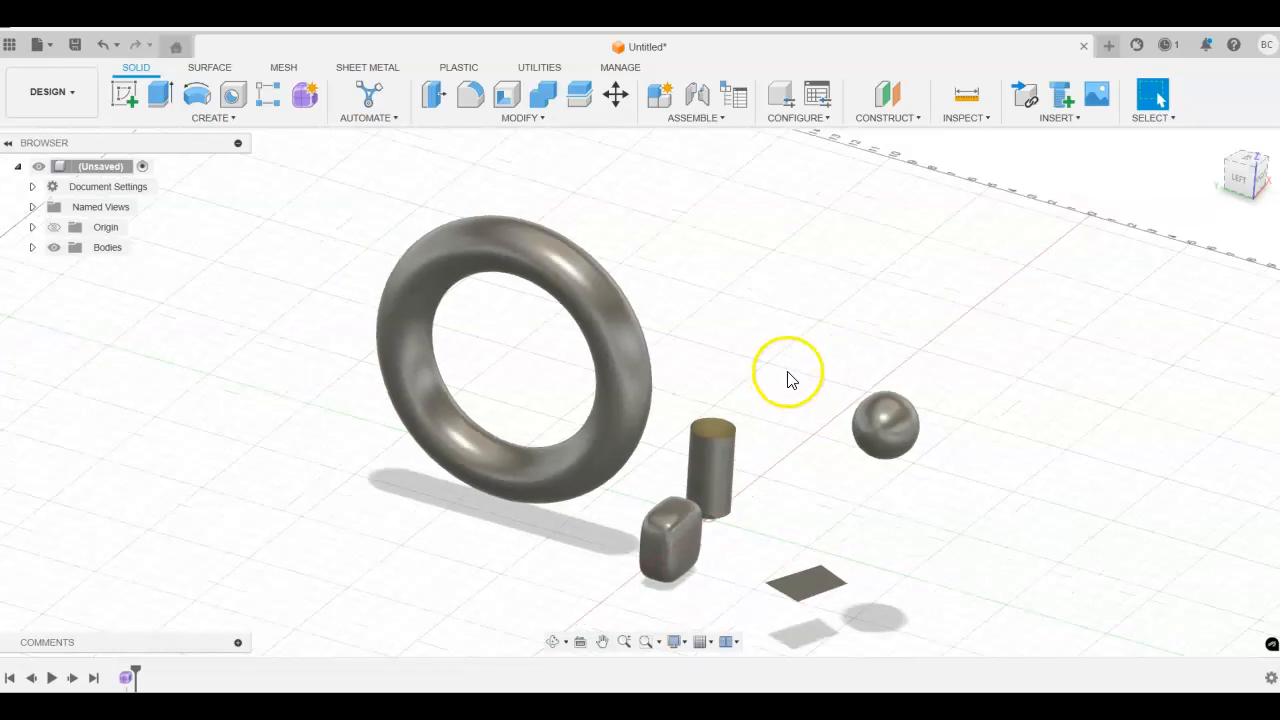
{"action": "mouse_move", "coordinate": [789, 380]}
{"action": "middle_mouse_down", "text": "shift"}
{"action": "mouse_move", "coordinate": [669, 371]}
{"action": "mouse_move", "coordinate": [677, 343]}
{"action": "mouse_move", "coordinate": [731, 343]}
{"action": "mouse_move", "coordinate": [726, 364]}
{"action": "mouse_move", "coordinate": [680, 380]}
{"action": "mouse_move", "coordinate": [719, 374]}
{"action": "mouse_move", "coordinate": [714, 383]}
{"action": "mouse_move", "coordinate": [702, 366]}
{"action": "middle_mouse_up", "text": "shift"}
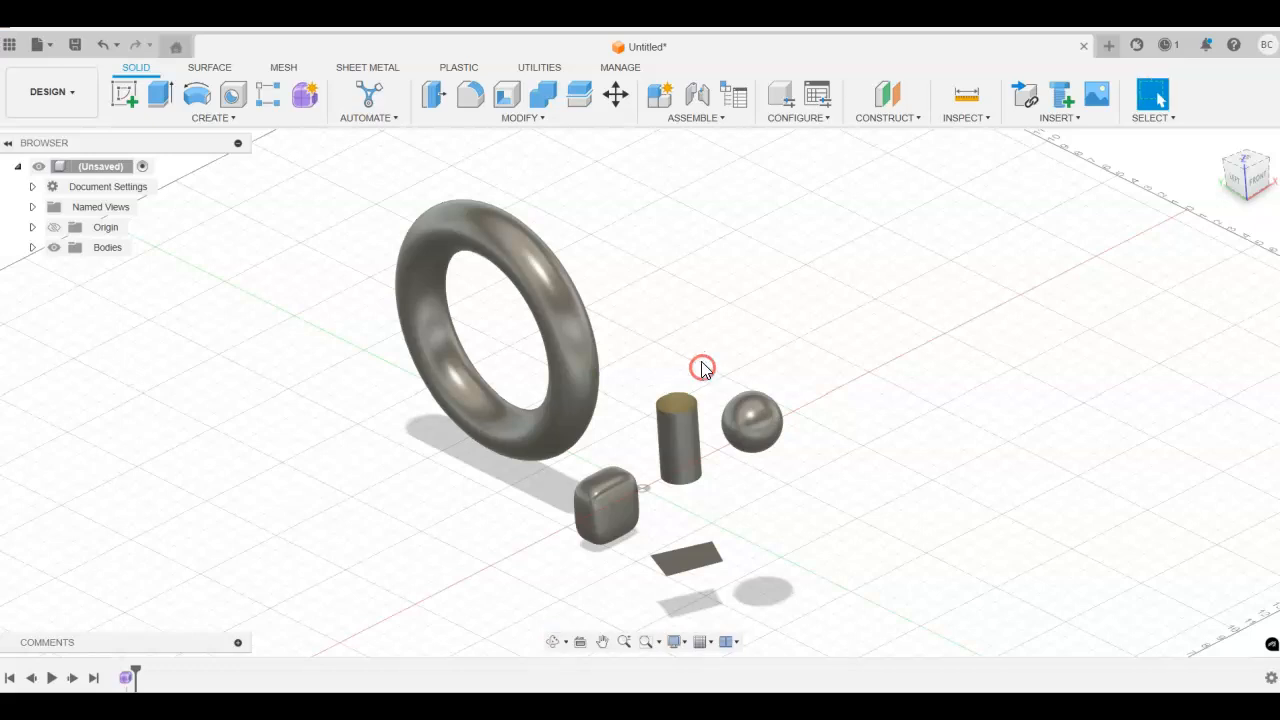